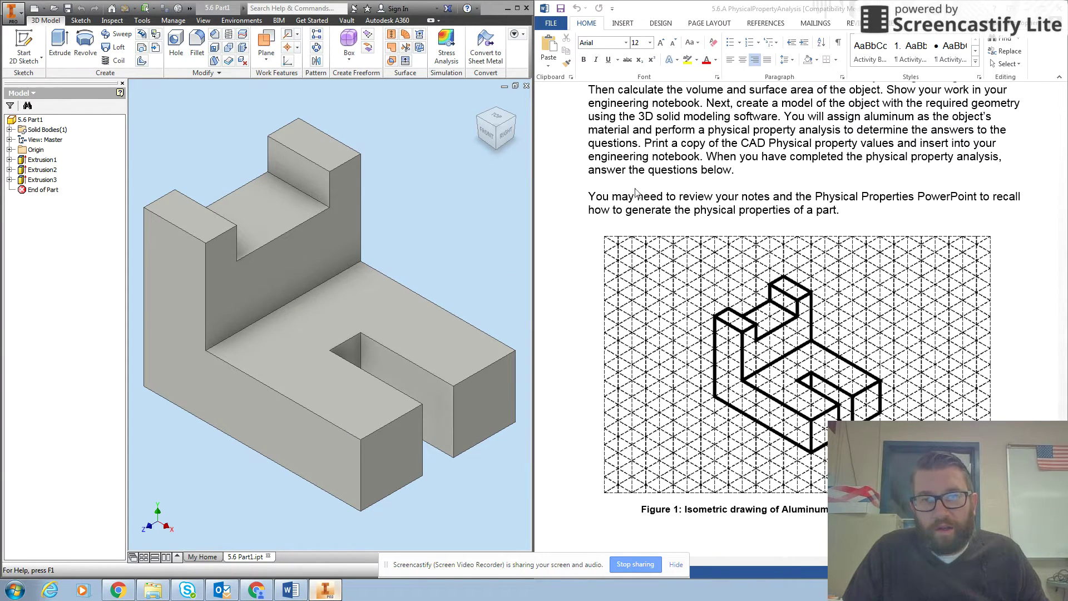
# Highlight and then deselect the word Aluminum in the worksheet heading
pyautogui.scroll(3, 658, 171)
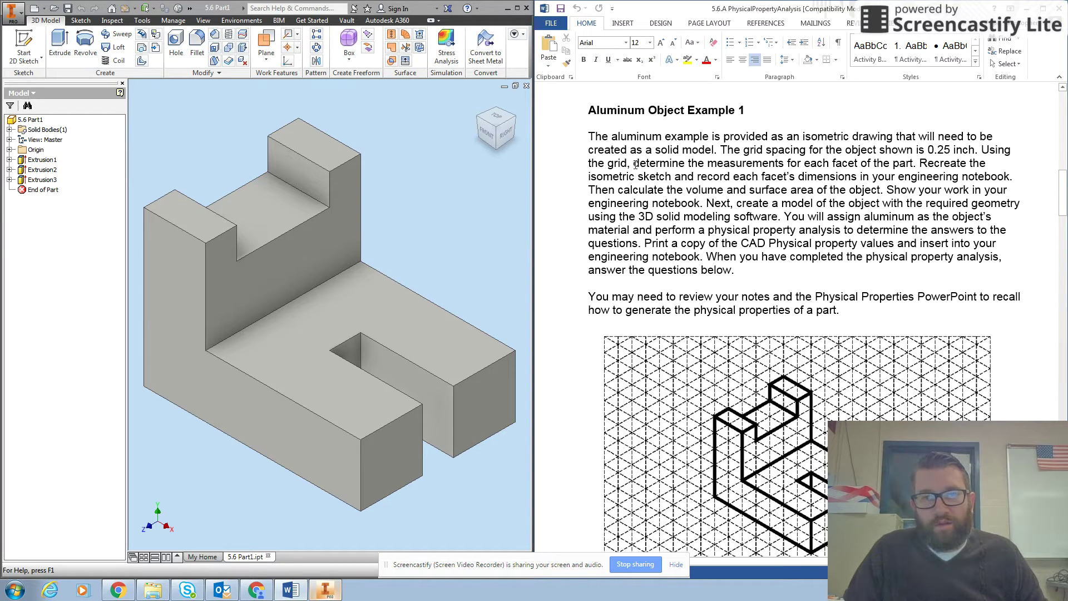
pyautogui.moveTo(587, 110); pyautogui.dragTo(645, 113)
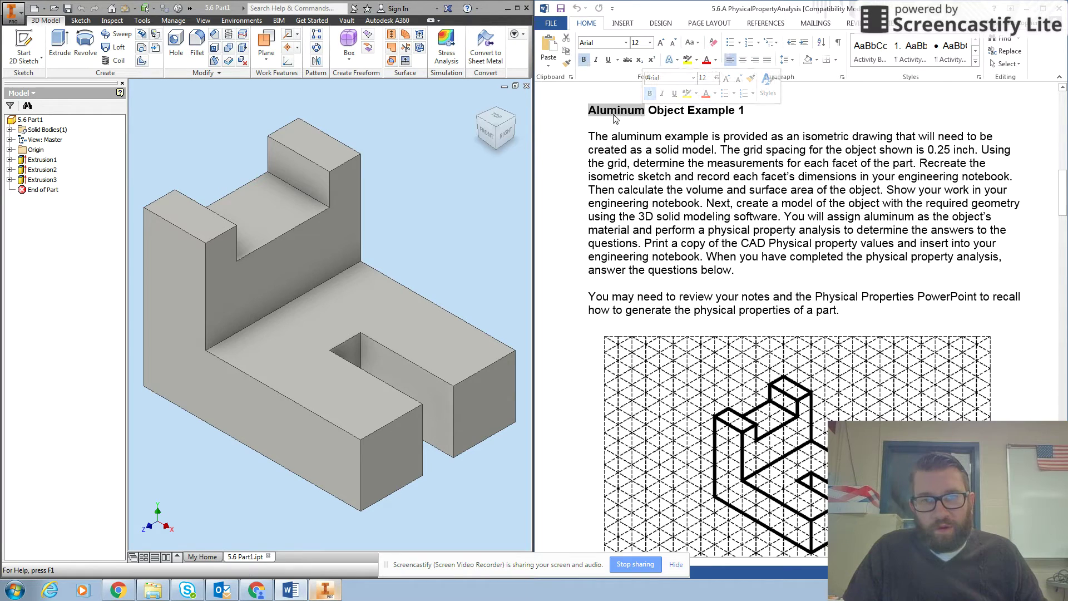
pyautogui.click(627, 189)
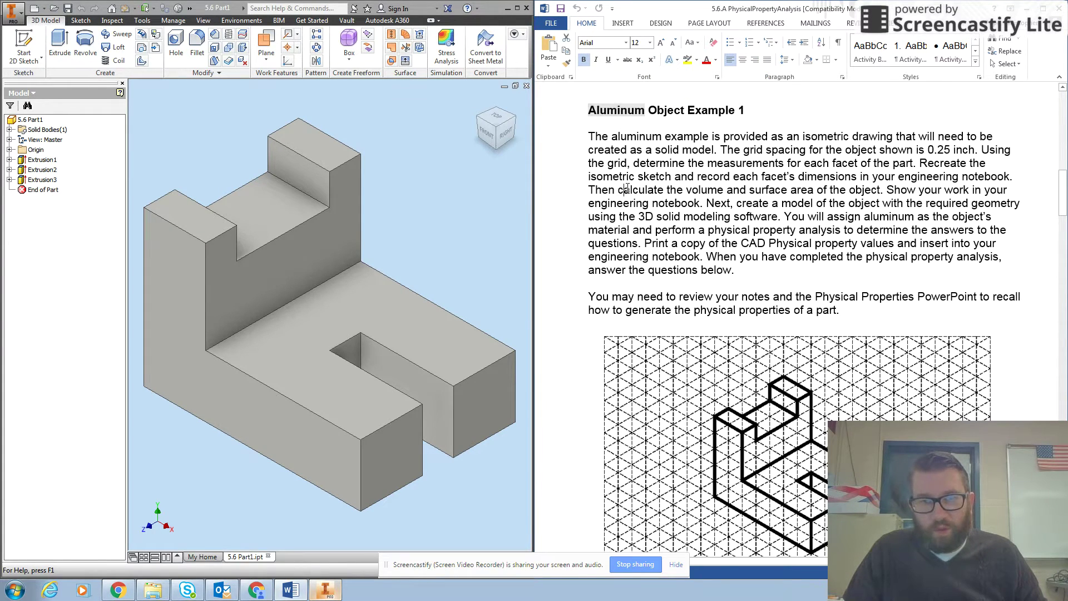
pyautogui.scroll(-5, 680, 175)
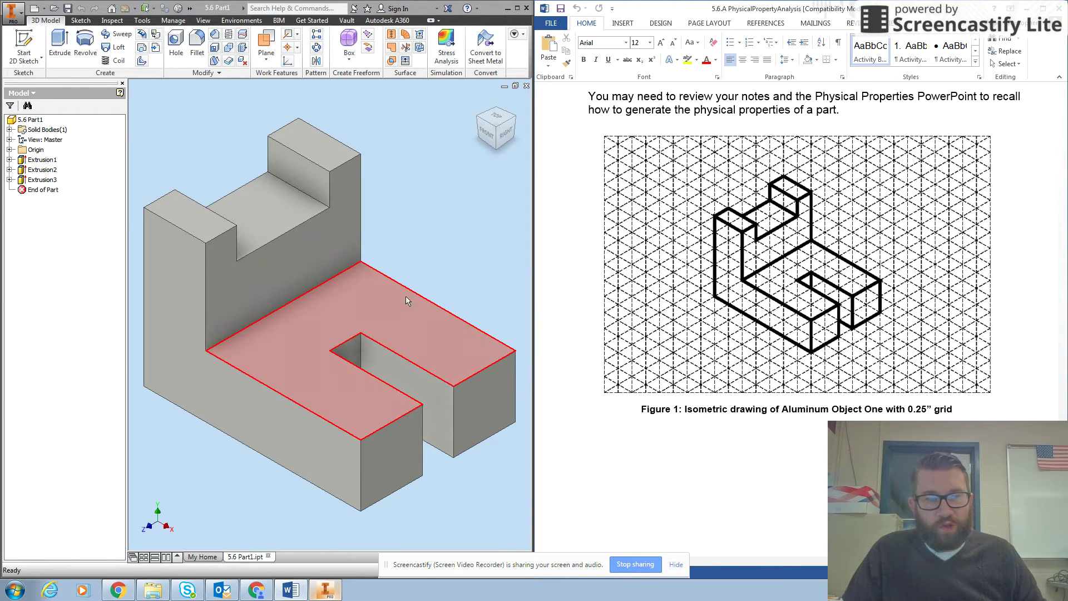
# Scroll to Questions for Aluminum Object One, then bring Inventor up maximized
pyautogui.click(647, 437)
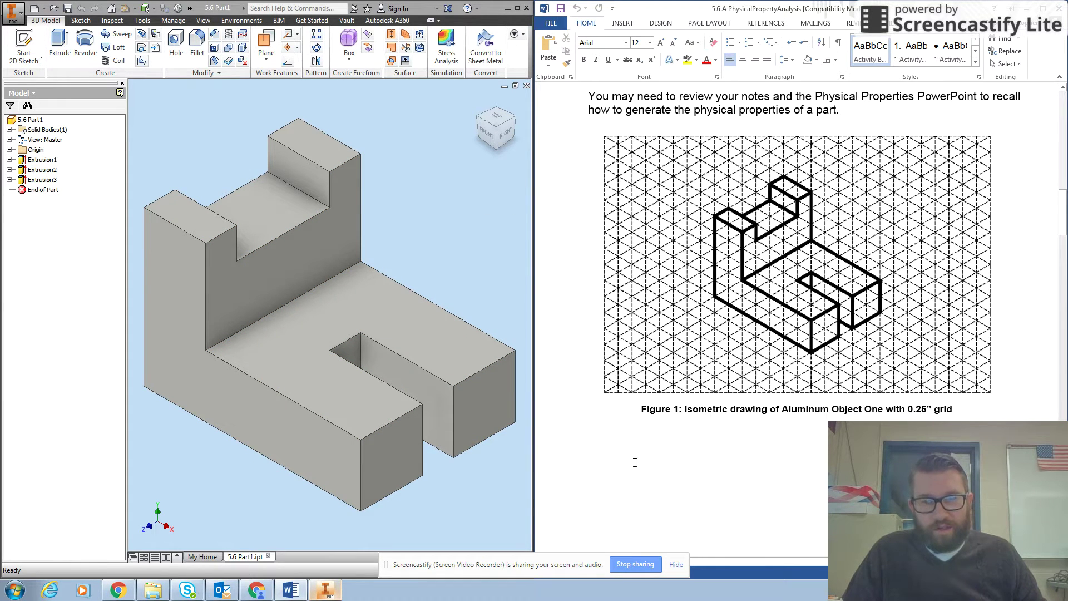
pyautogui.scroll(-10, 647, 437)
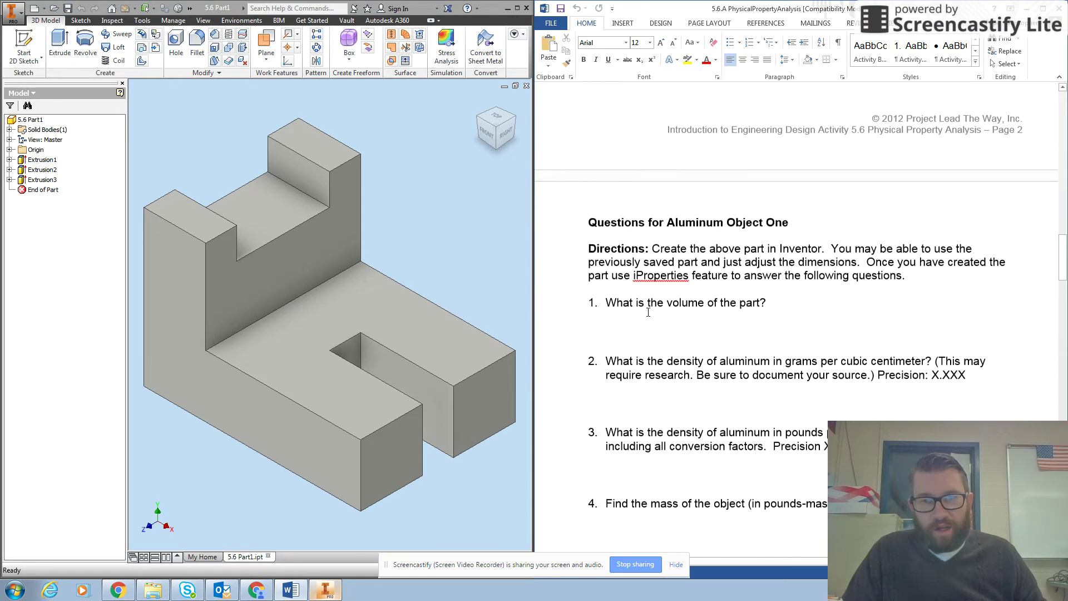
pyautogui.scroll(-3, 619, 233)
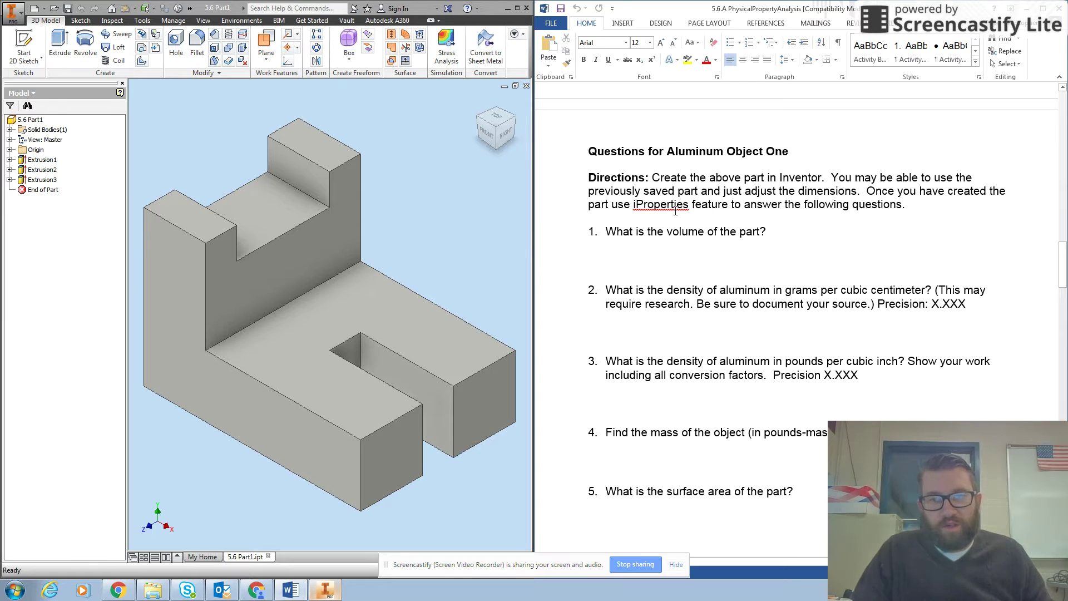
pyautogui.click(518, 10)
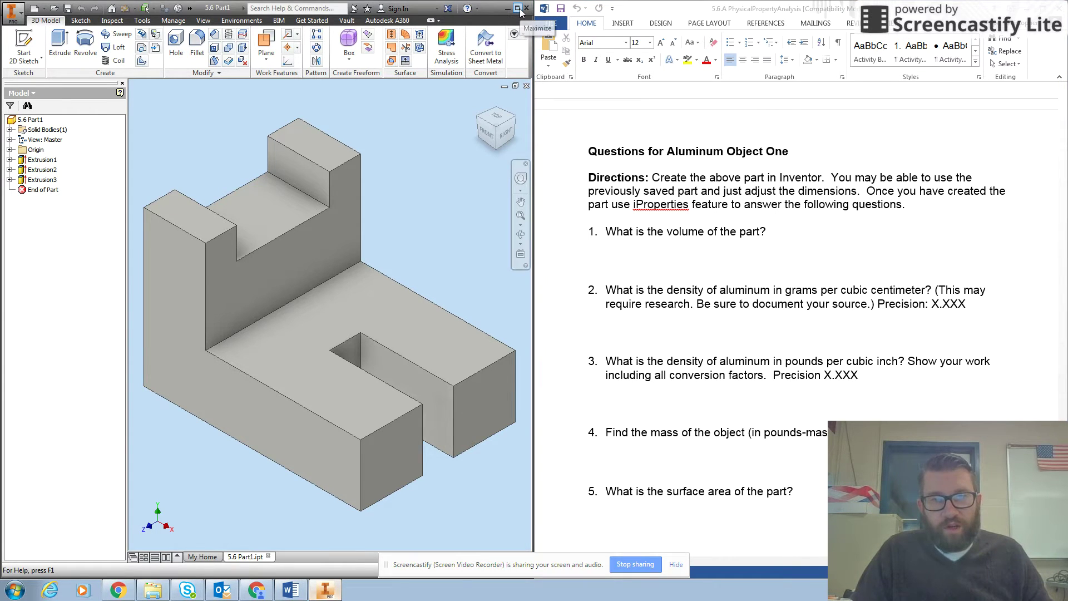
pyautogui.click(518, 8)
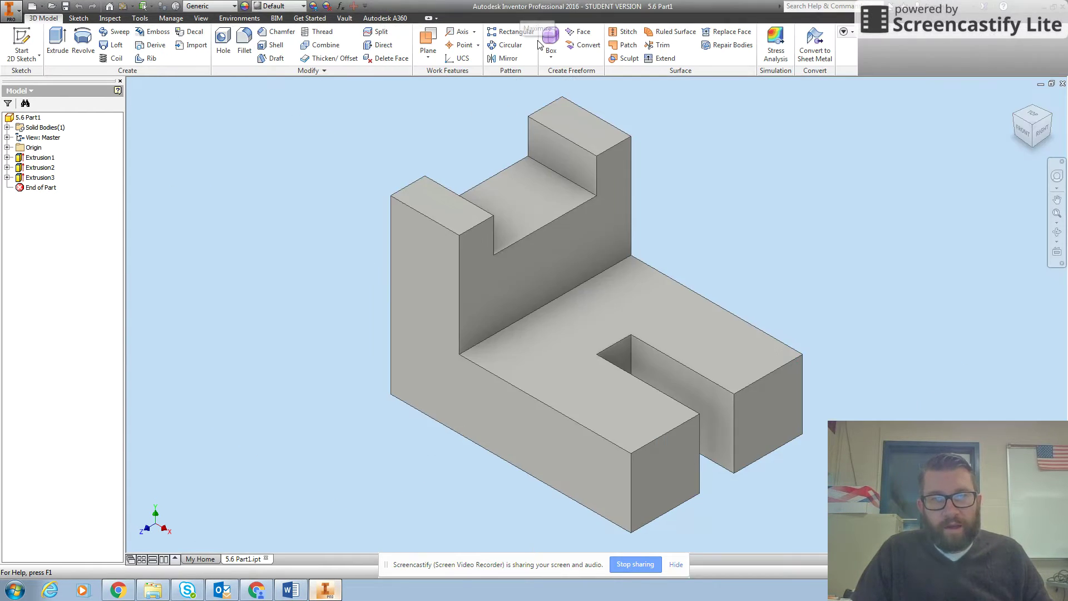
# Set the part material to Aluminum 6061 and snap Inventor to the left half beside Word
pyautogui.click(211, 6)
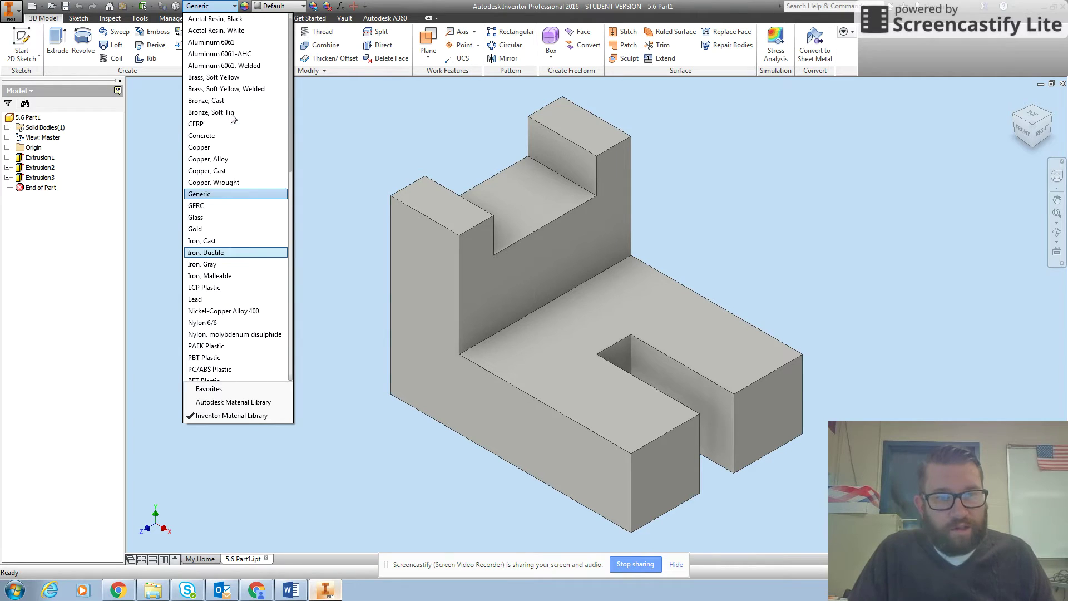
pyautogui.scroll(5, 248, 122)
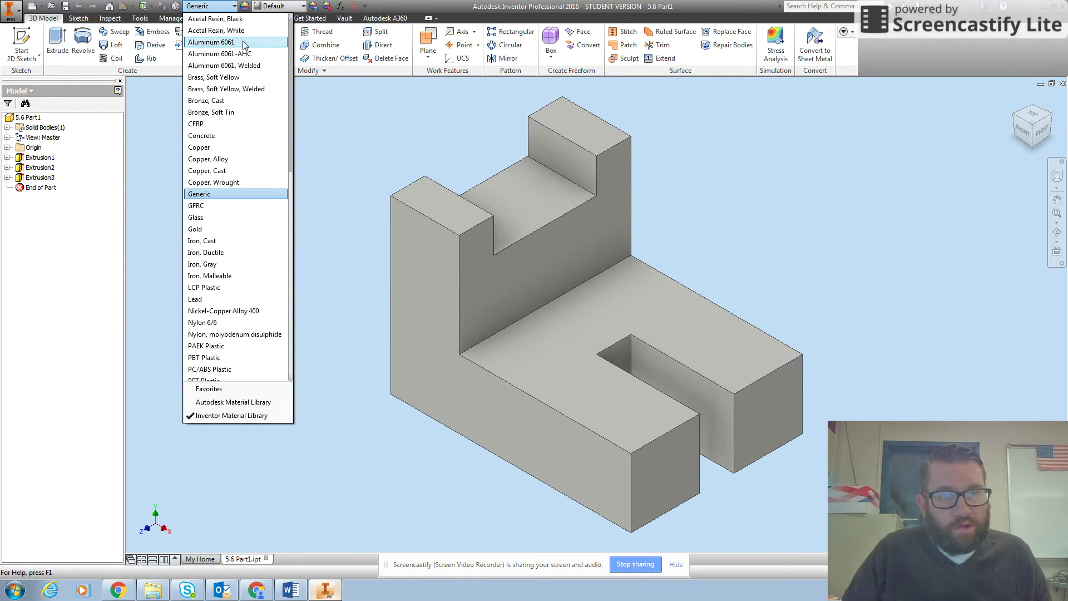
pyautogui.click(211, 42)
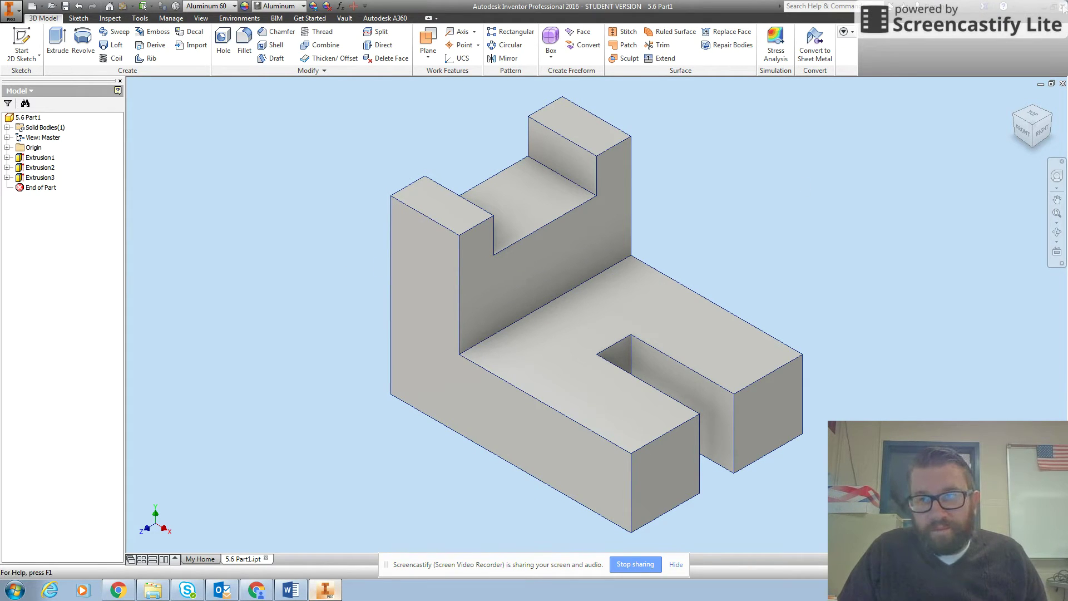
pyautogui.press('super+Left')
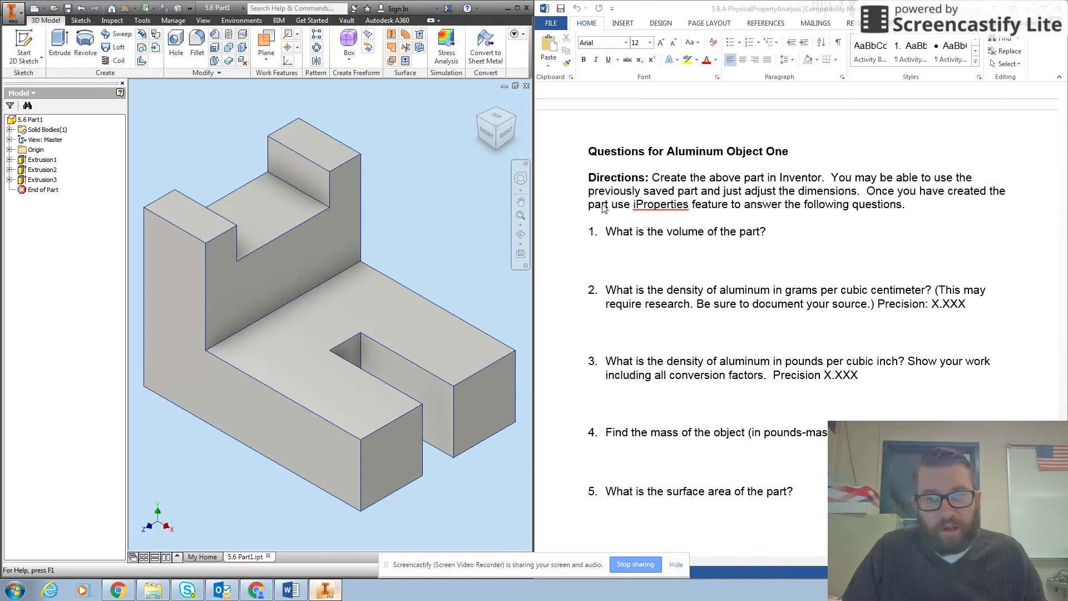
# Open the 5.6 Part1 iProperties from the application menu
pyautogui.click(16, 19)
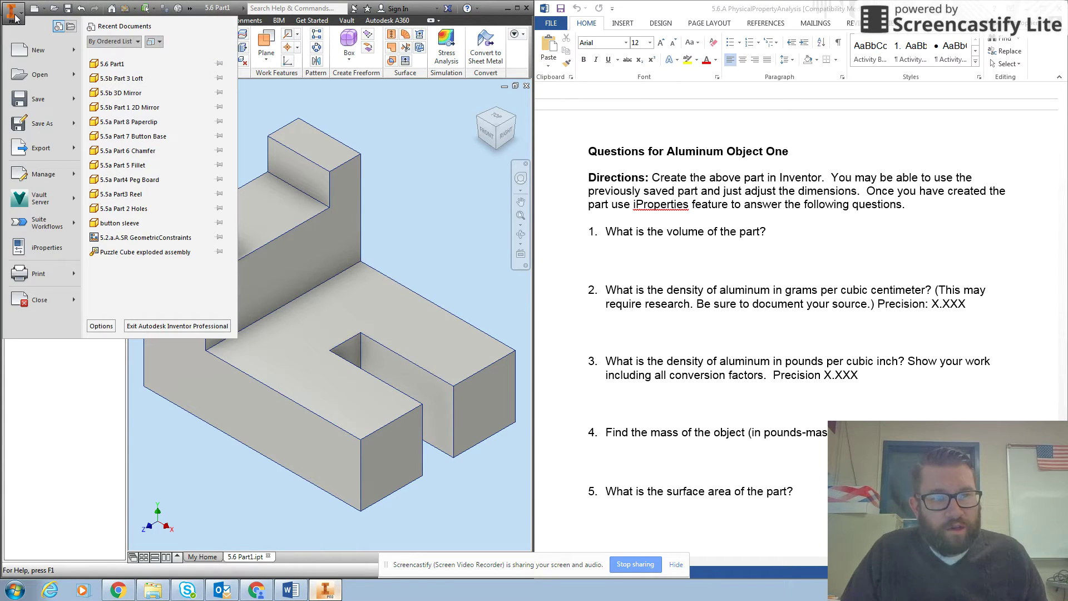
pyautogui.click(38, 250)
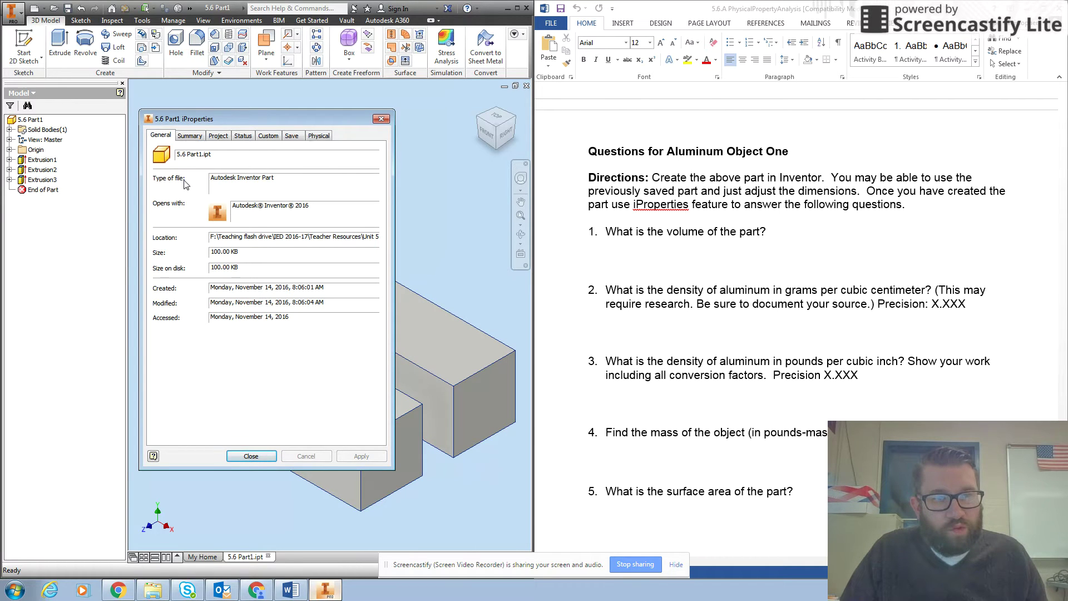
# Update Physical properties at High accuracy: volume 1.375 in^3, area 10.250 in^2, mass 0.134 lbmass
pyautogui.click(317, 136)
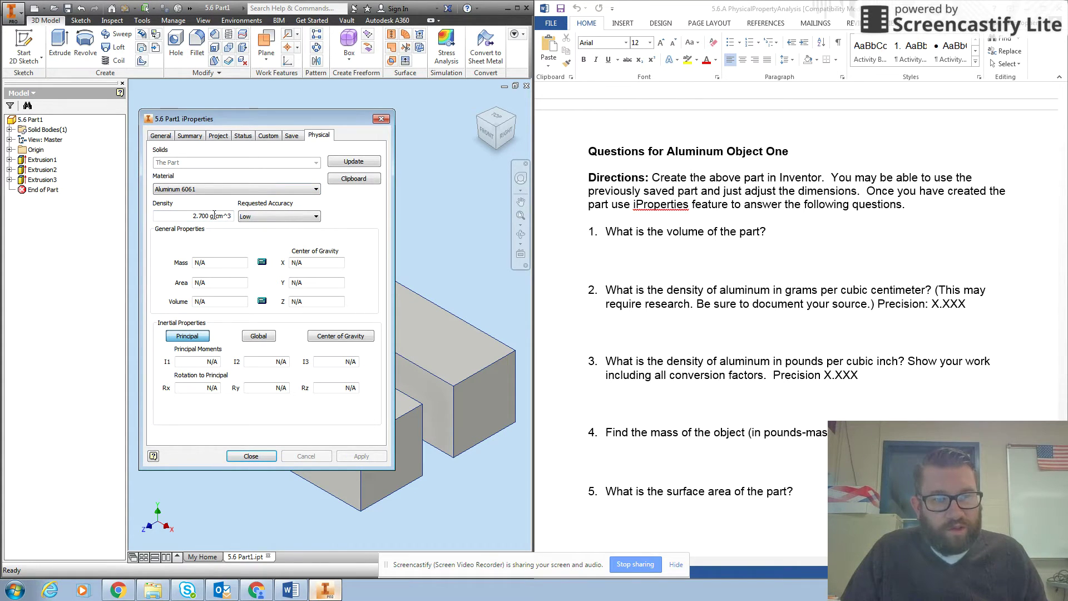
pyautogui.click(257, 215)
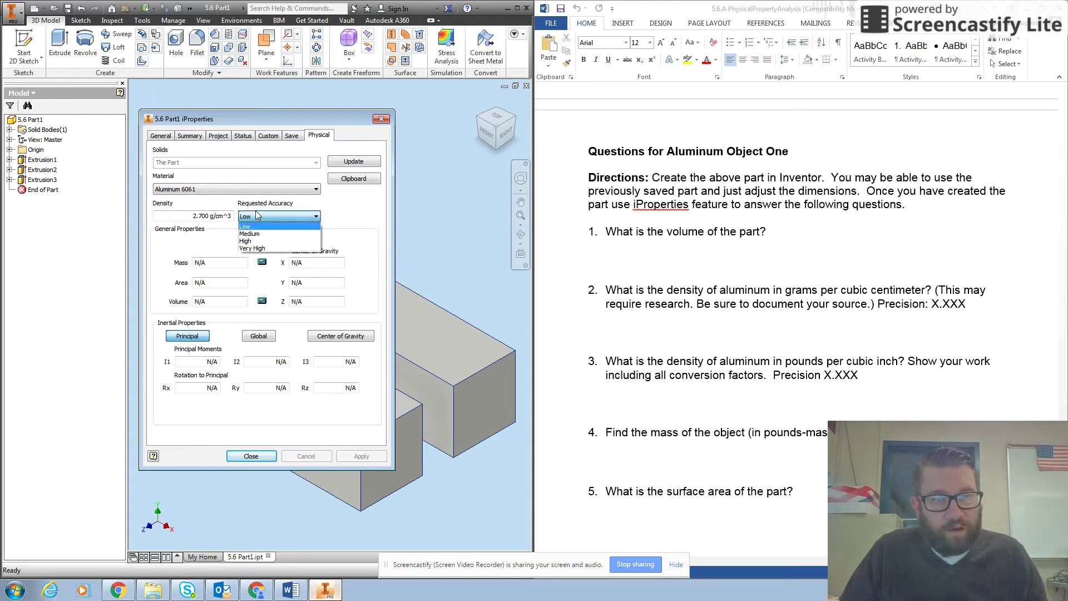
pyautogui.click(256, 242)
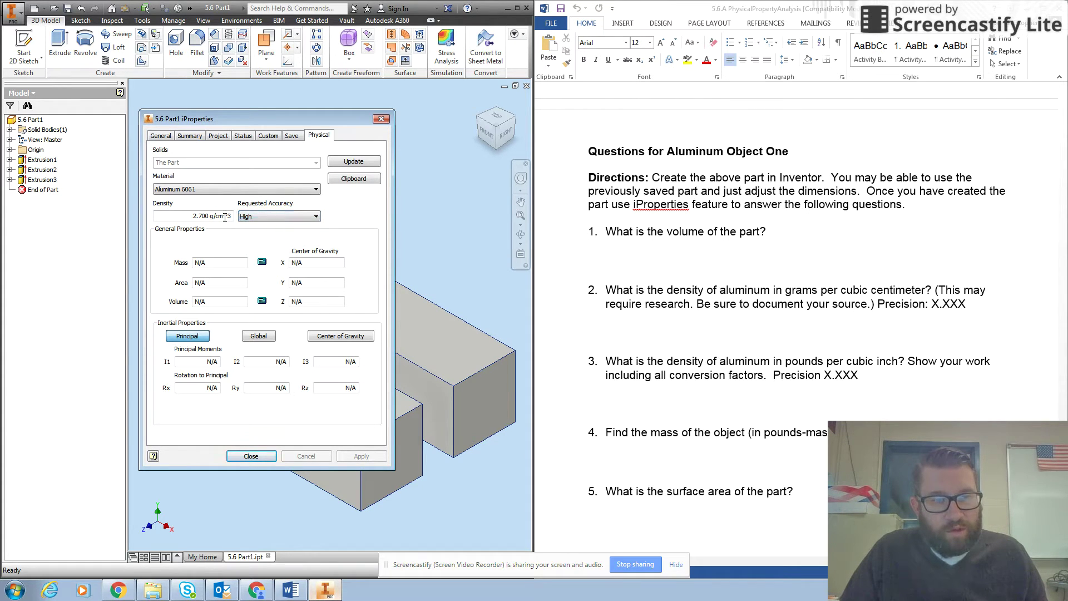
pyautogui.click(351, 162)
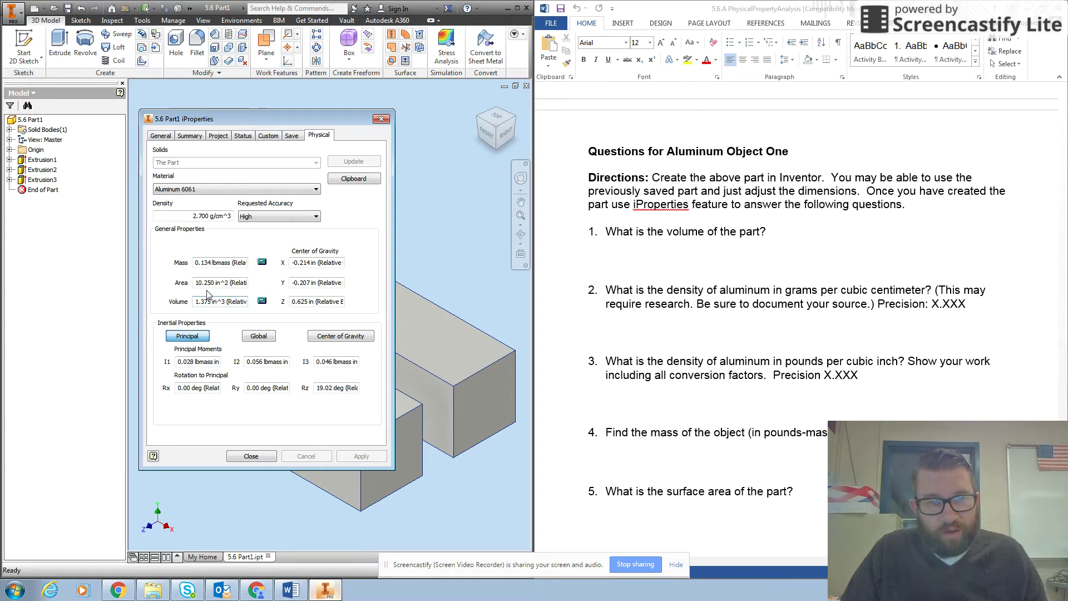
pyautogui.click(634, 257)
# Type V=1.375in3 under question 1 and make it bold
pyautogui.scroll(5, 594, 66)
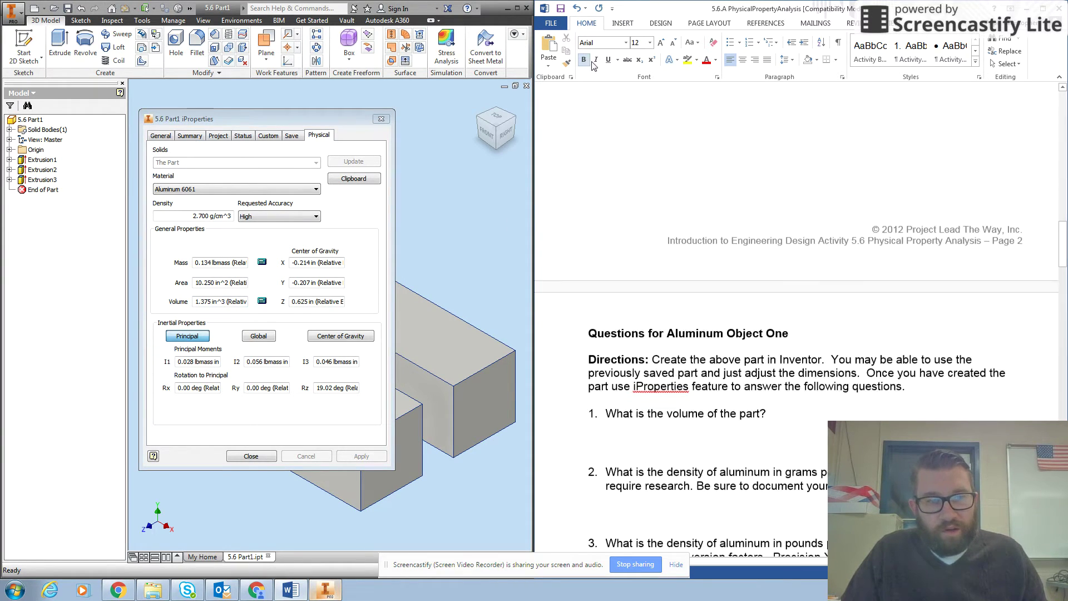
pyautogui.scroll(-3, 624, 323)
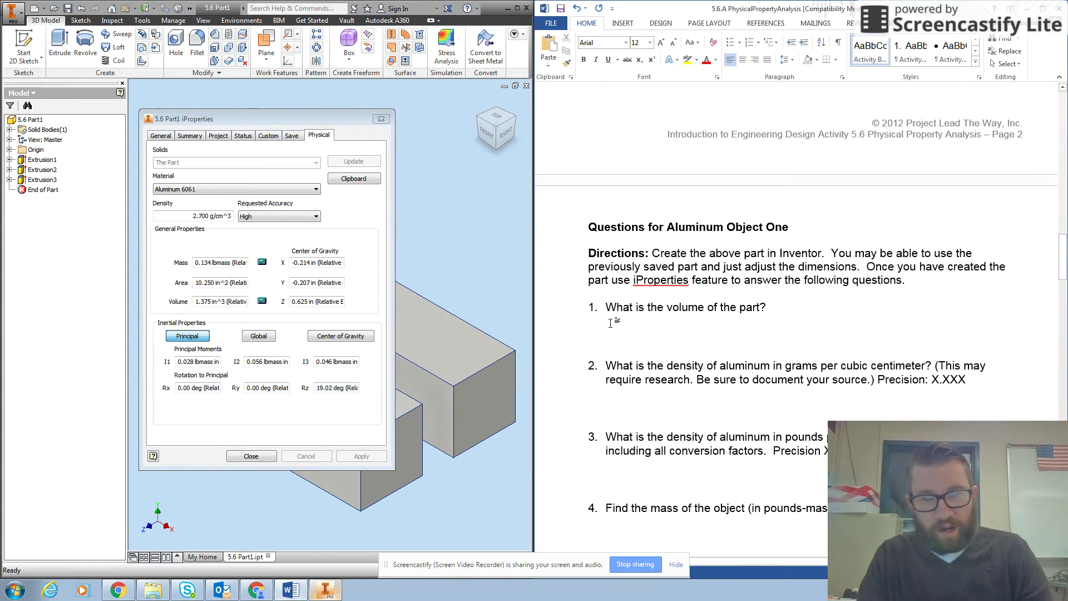
pyautogui.click(611, 323)
pyautogui.write('V')
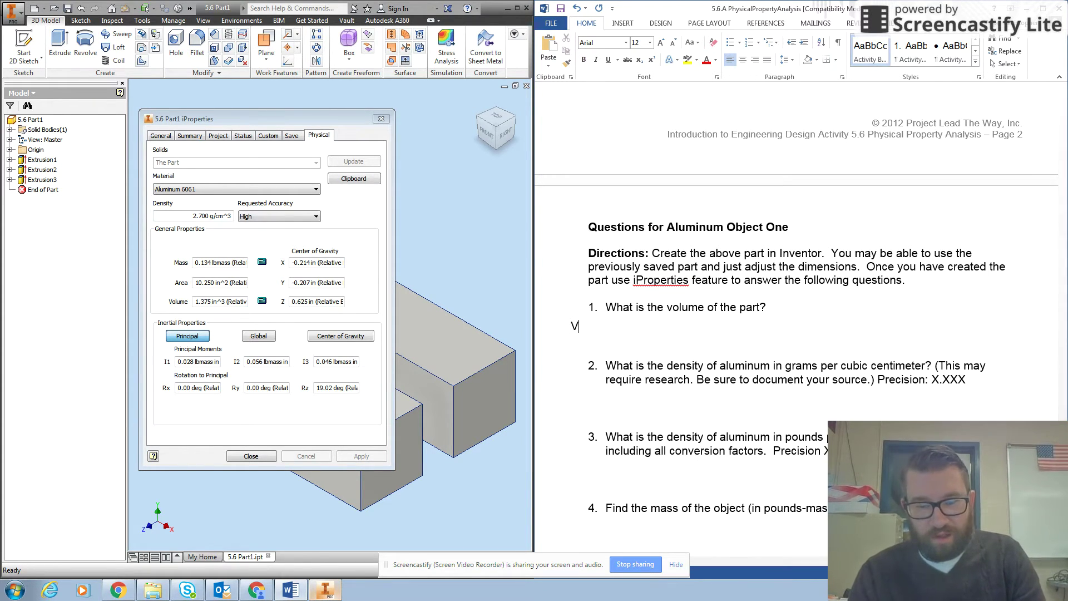
pyautogui.write('=')
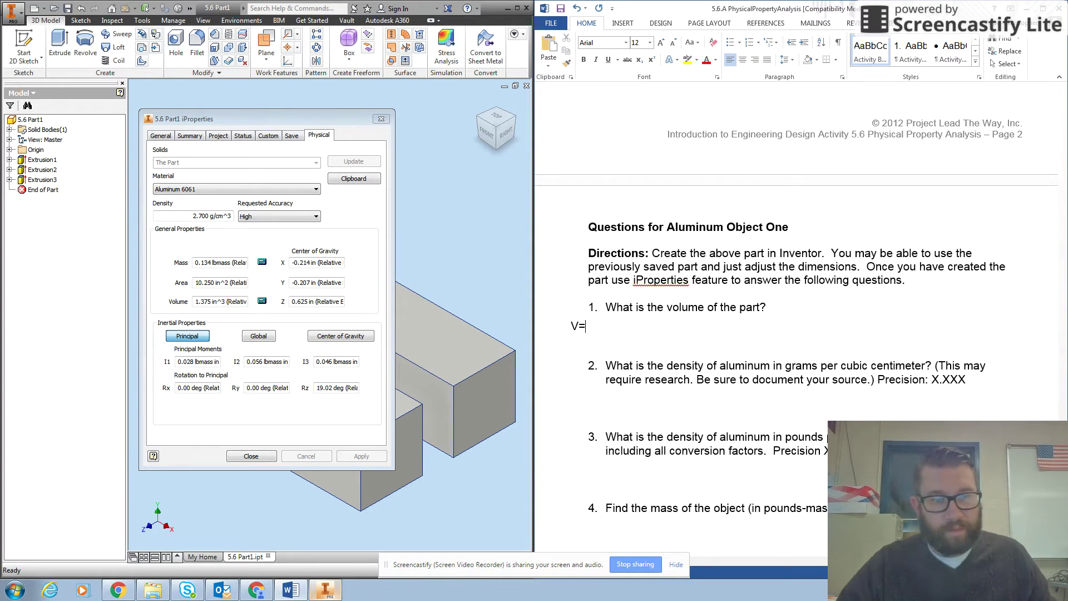
pyautogui.write('13')
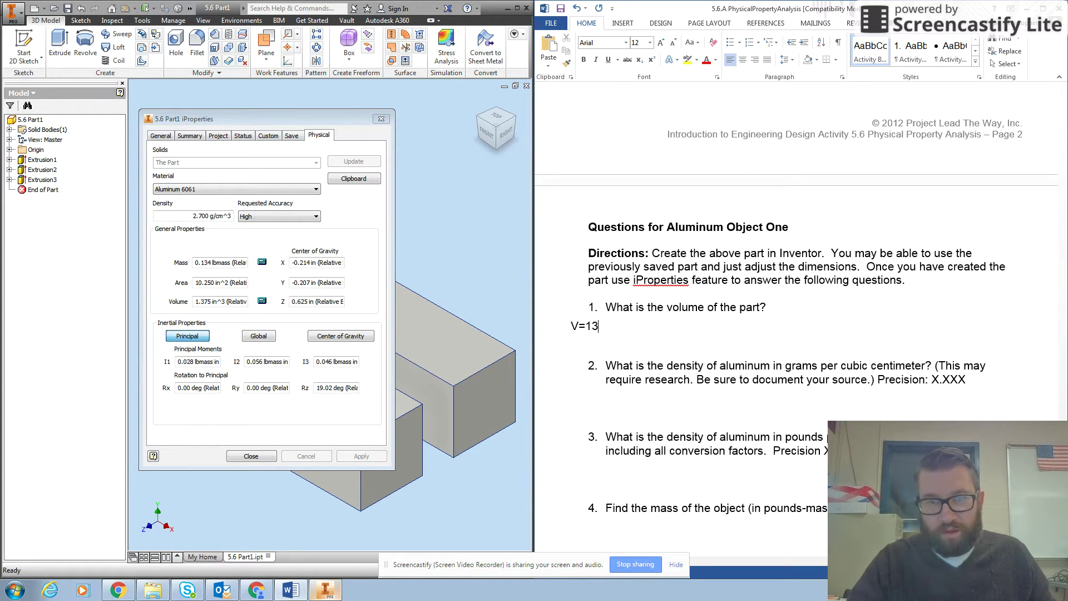
pyautogui.press('Return')
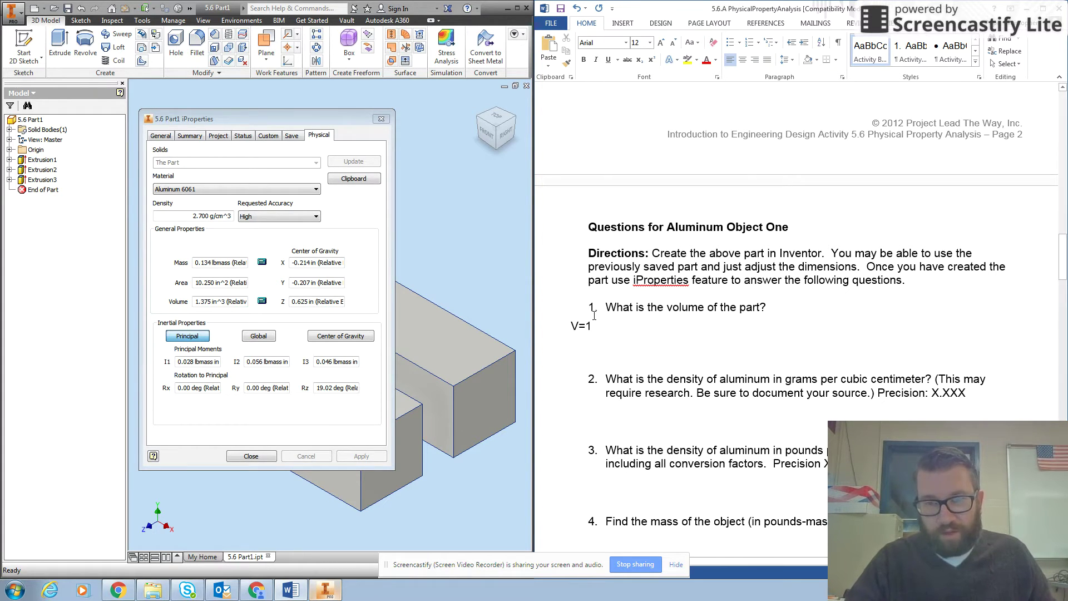
pyautogui.write('.375')
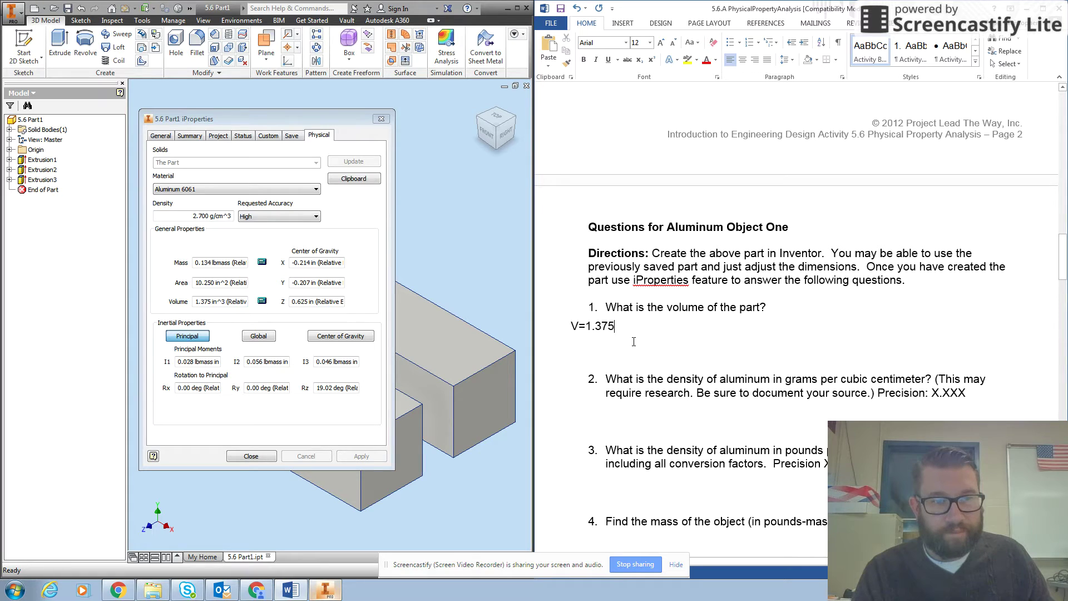
pyautogui.write('in3')
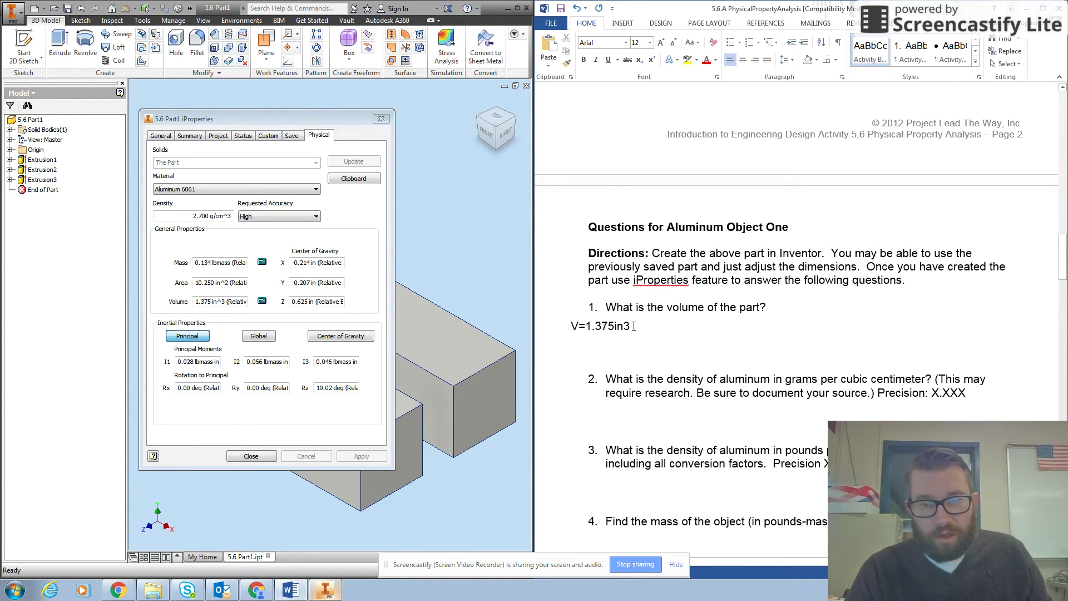
pyautogui.moveTo(634, 326); pyautogui.dragTo(571, 326)
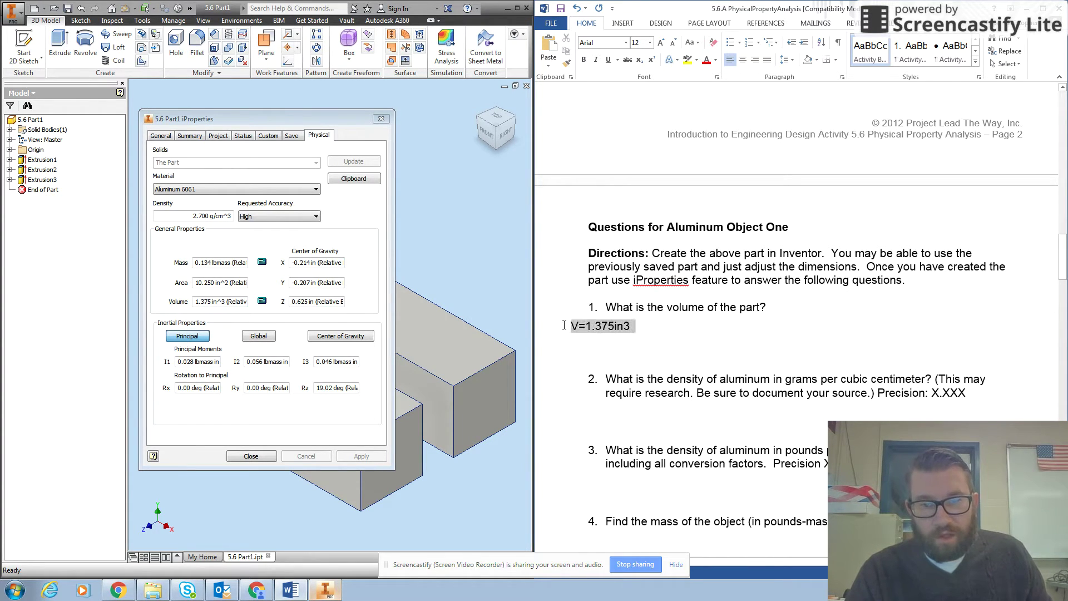
pyautogui.click(583, 61)
pyautogui.click(661, 341)
pyautogui.scroll(-3, 662, 341)
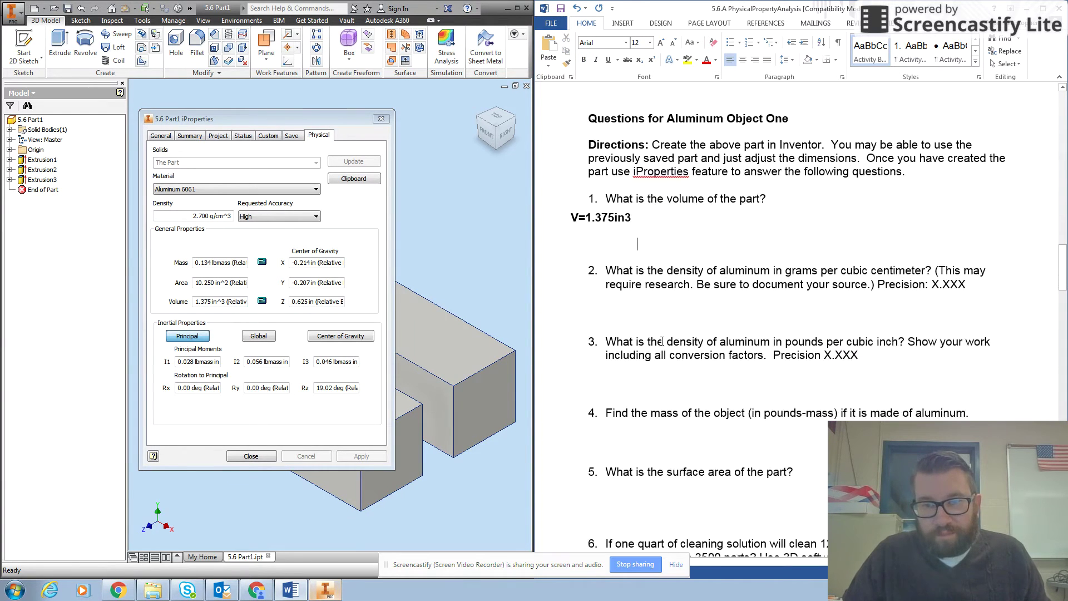
pyautogui.scroll(-1, 662, 341)
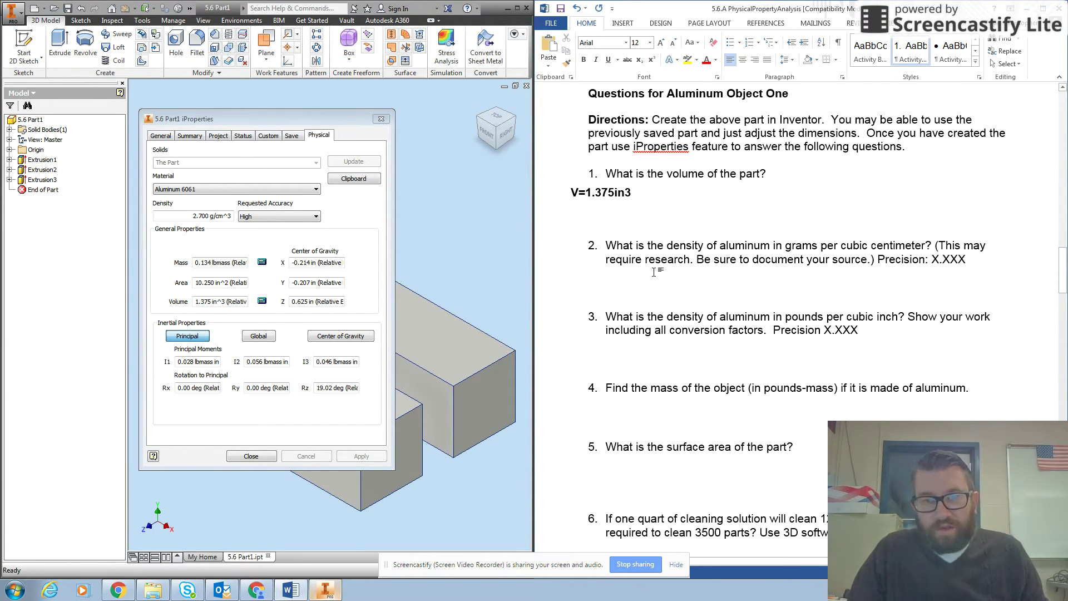
pyautogui.click(654, 272)
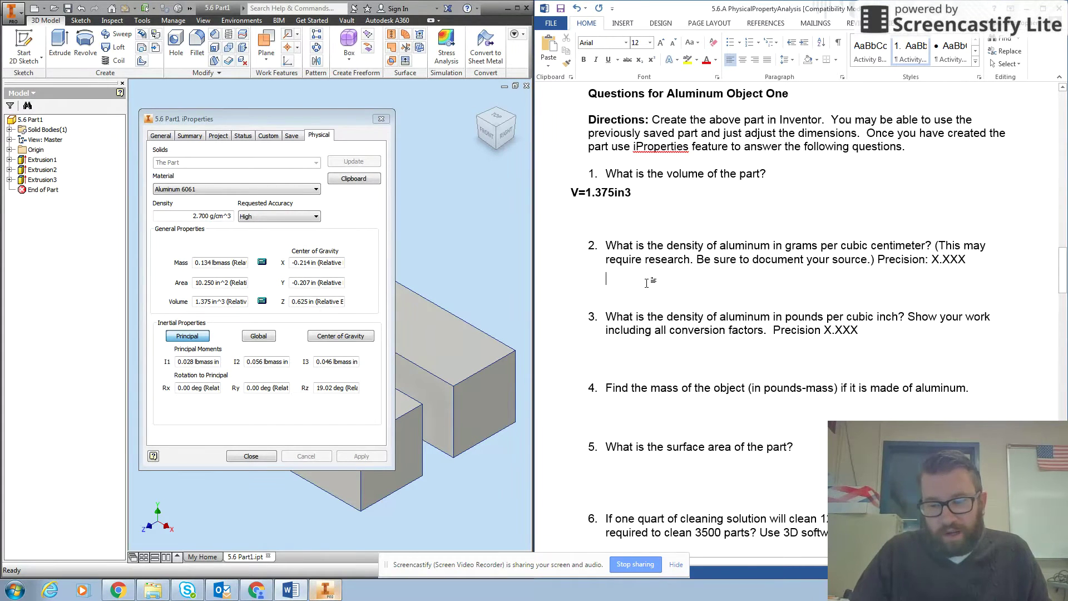
# Type D=2.700g/cm3 under question 2 and make it bold
pyautogui.write('2')
pyautogui.press('BackSpace')
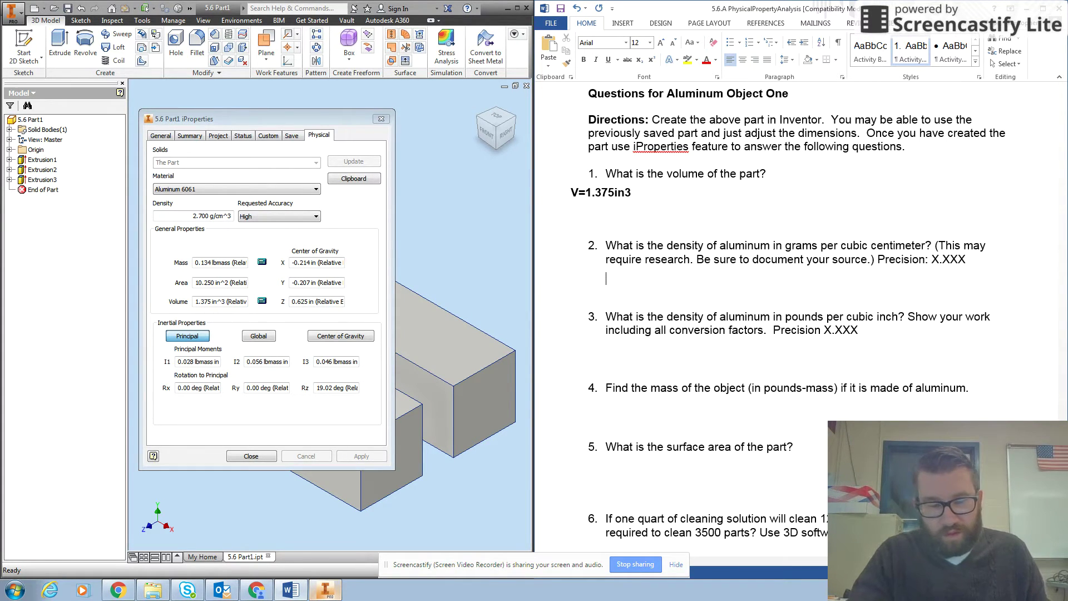
pyautogui.write('D=2.7')
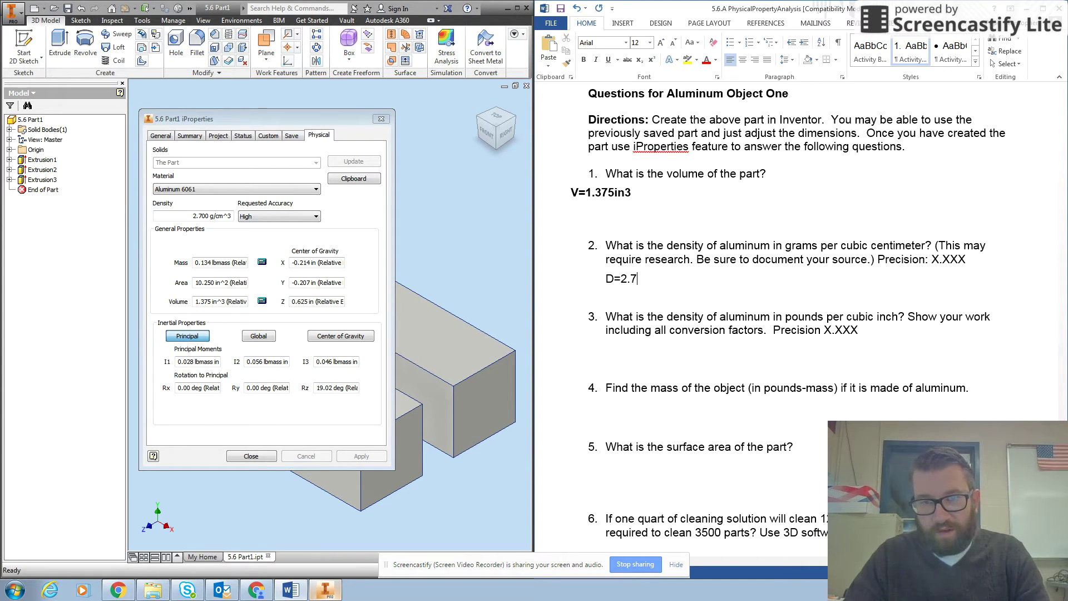
pyautogui.write('00g/cm3')
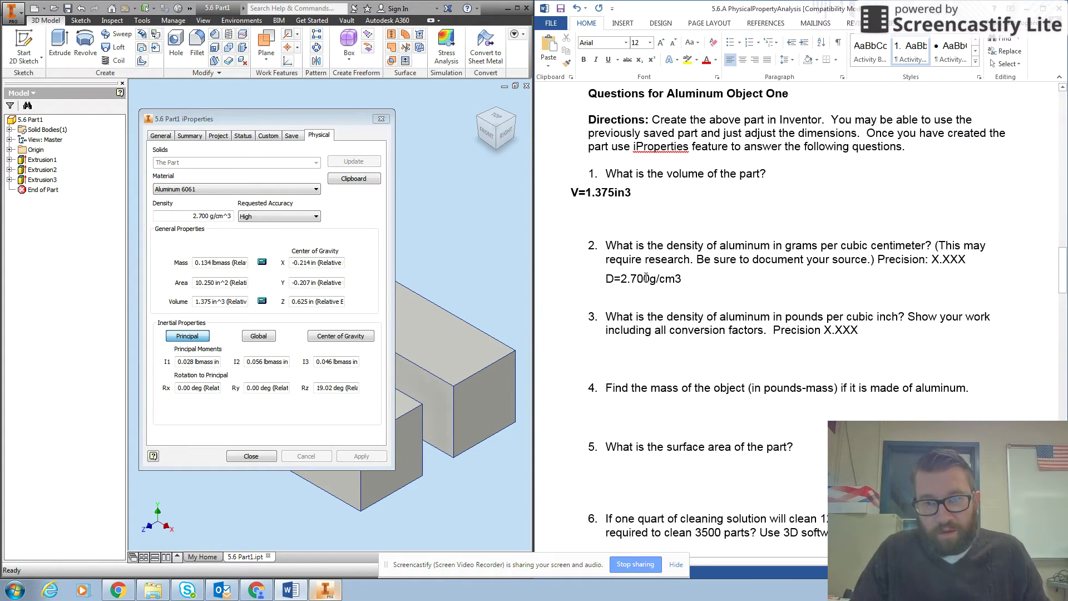
pyautogui.moveTo(683, 278); pyautogui.dragTo(608, 277)
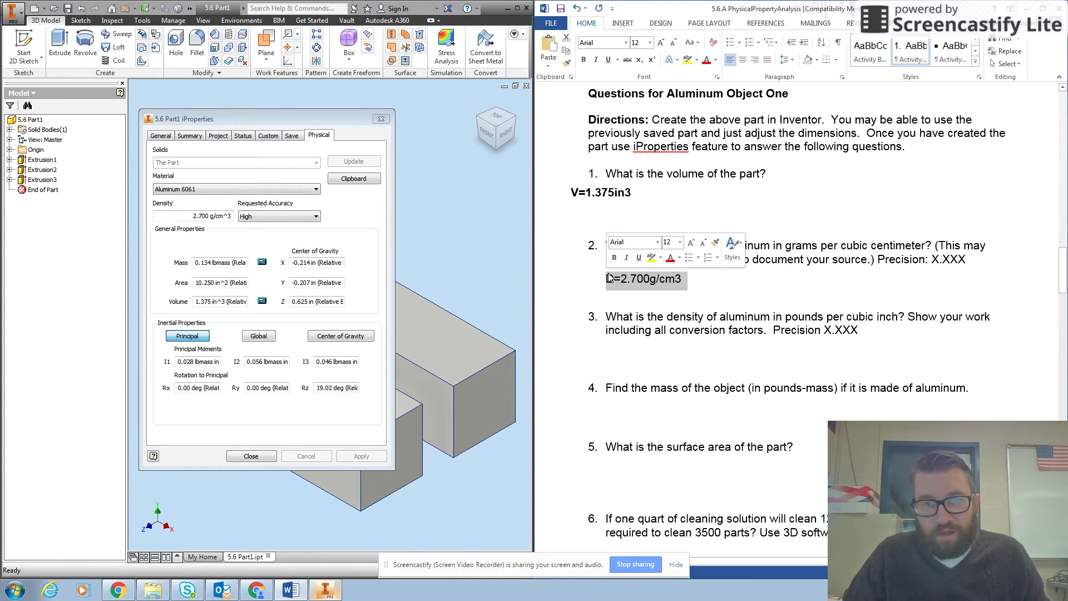
pyautogui.click(583, 60)
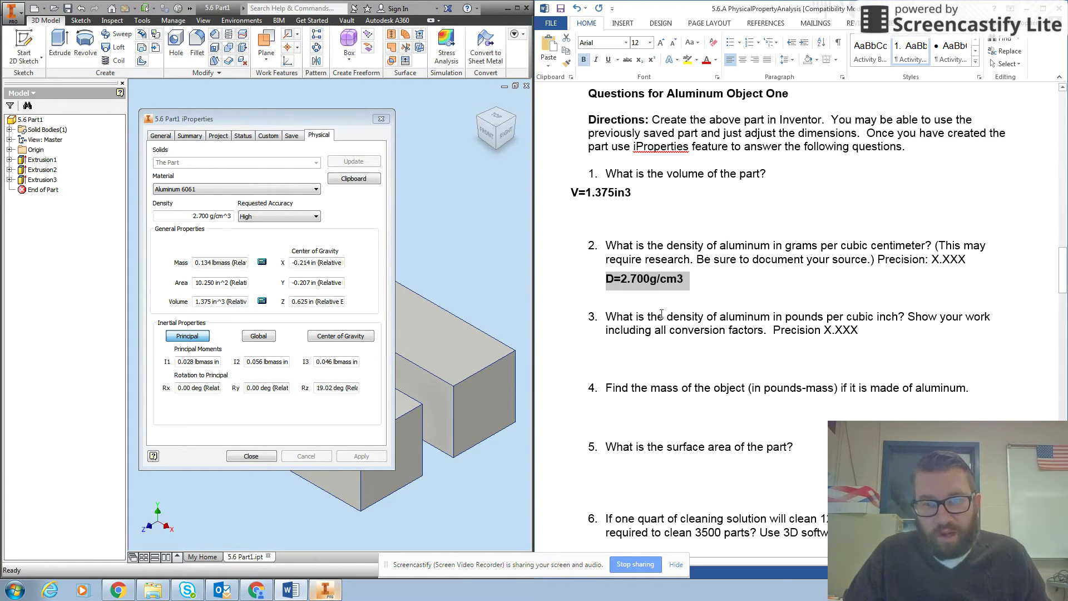
pyautogui.click(657, 293)
pyautogui.scroll(-2, 636, 270)
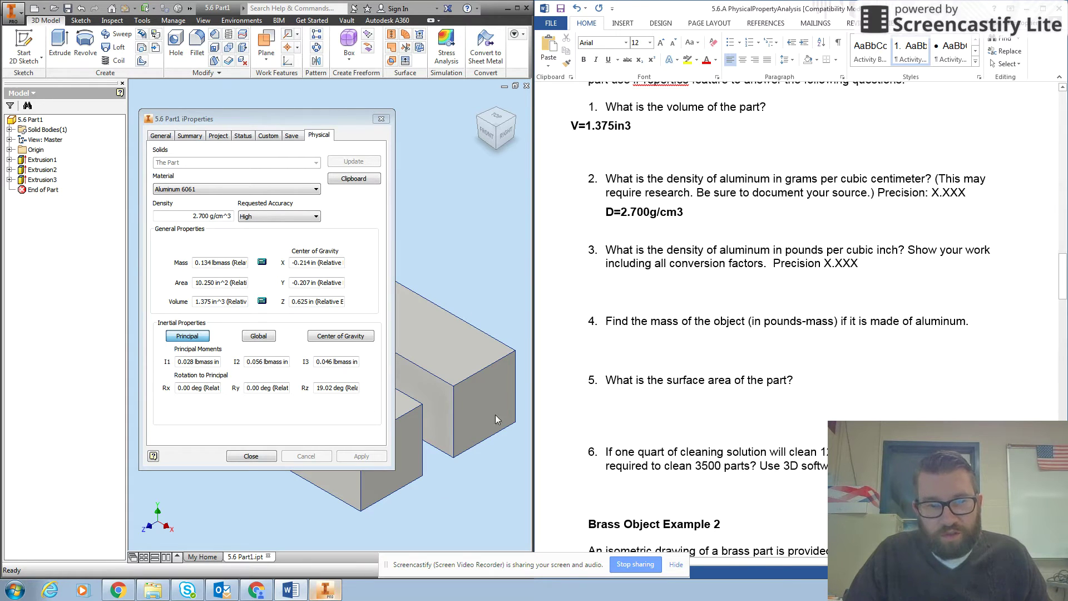
pyautogui.click(251, 593)
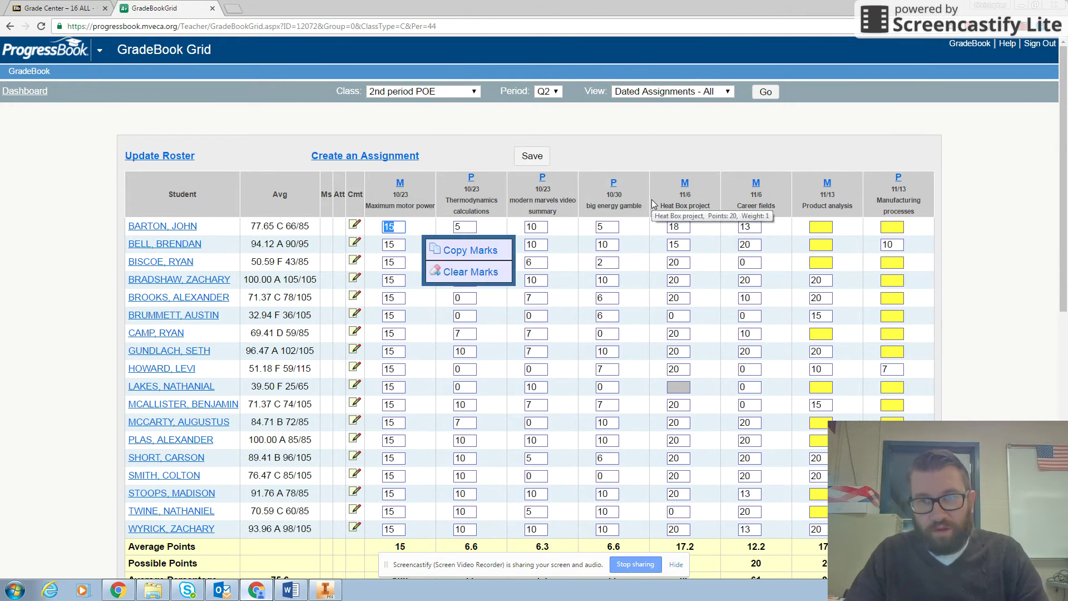
# Dock Chrome on the right half and load google.com
pyautogui.press('super+Right')
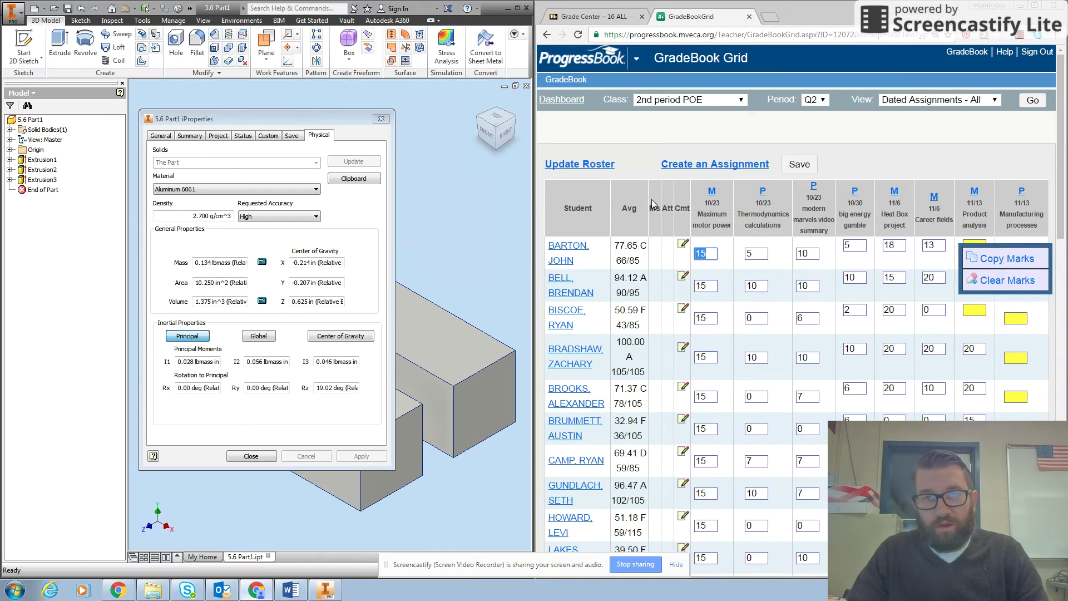
pyautogui.click(748, 37)
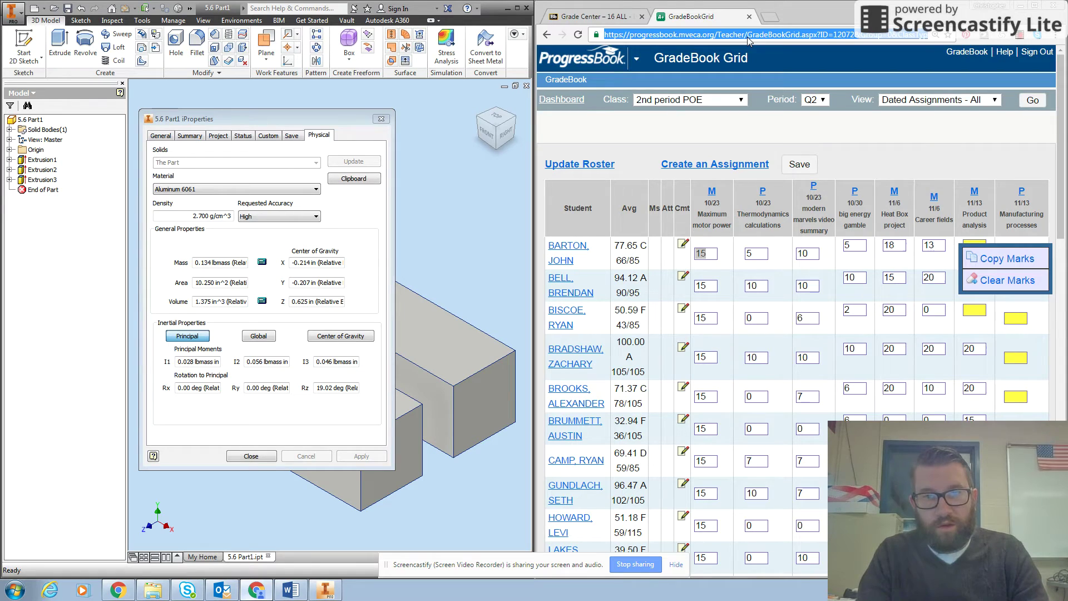
pyautogui.write('www.google.com')
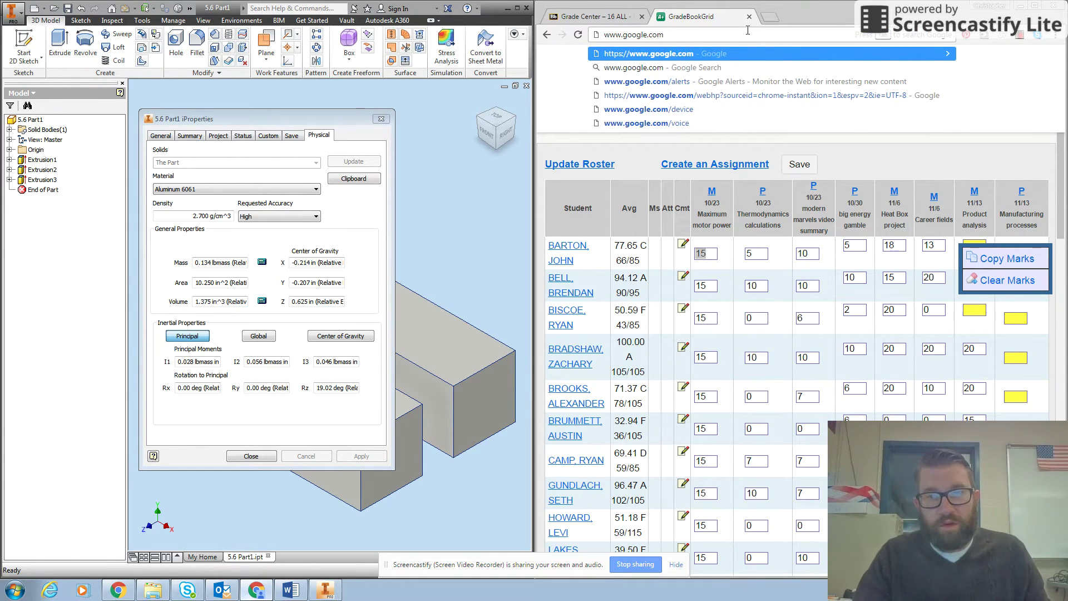
pyautogui.press('Return')
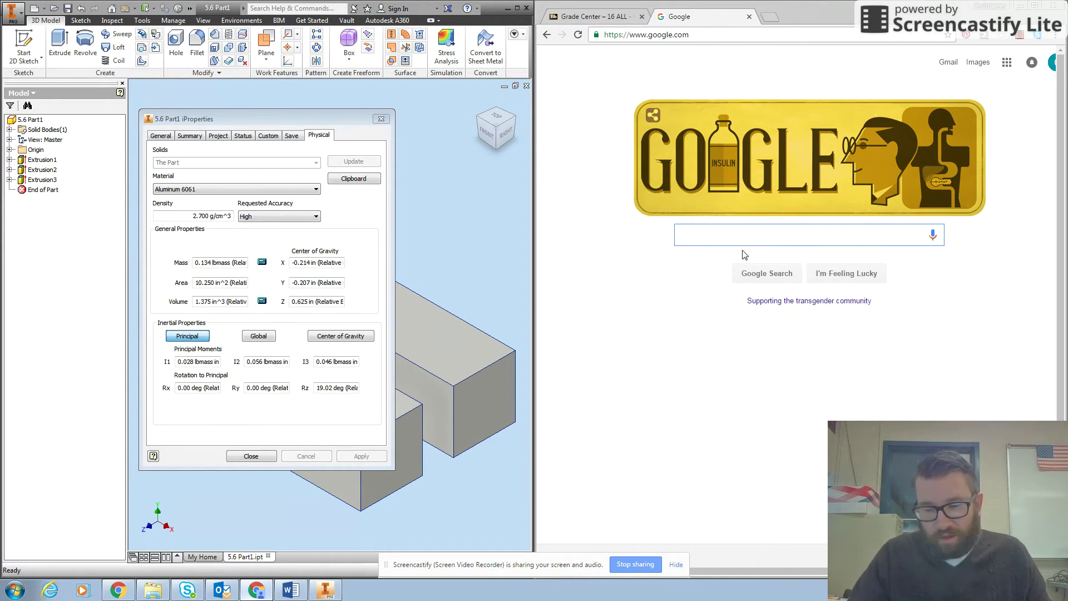
# Search '2.700g/cm3 to lb/in3' to get 0.0975437 lb/in3
pyautogui.write('1.375')
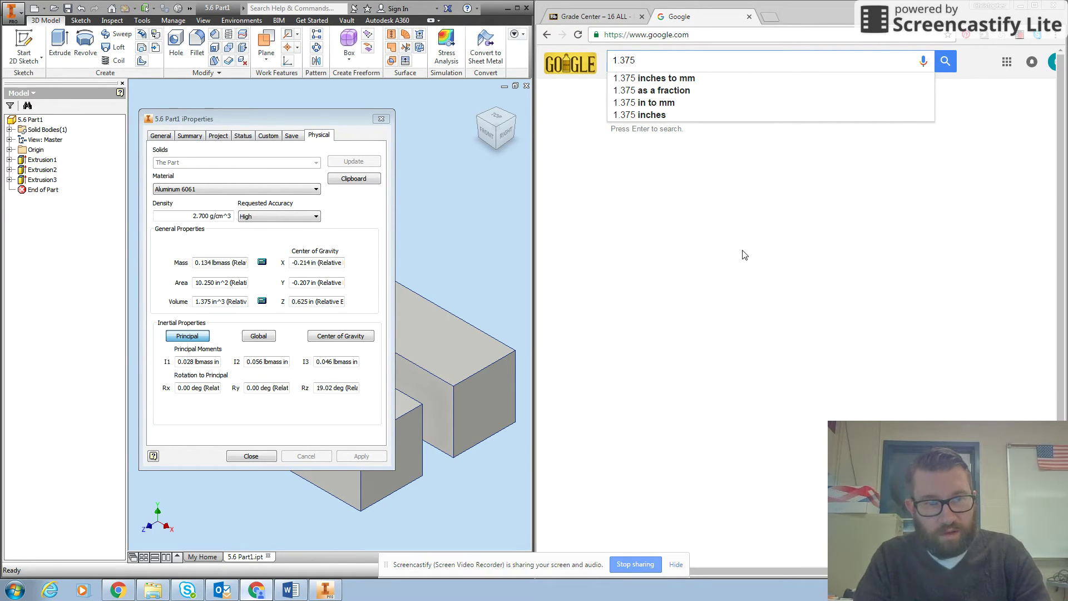
pyautogui.write('in')
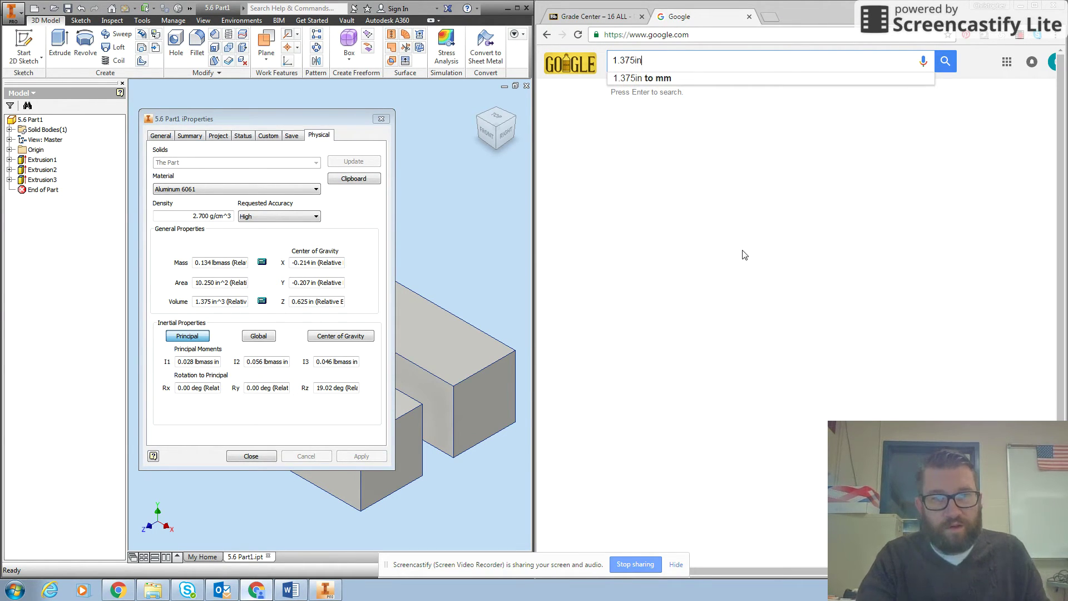
pyautogui.press('Return')
pyautogui.write('2.700')
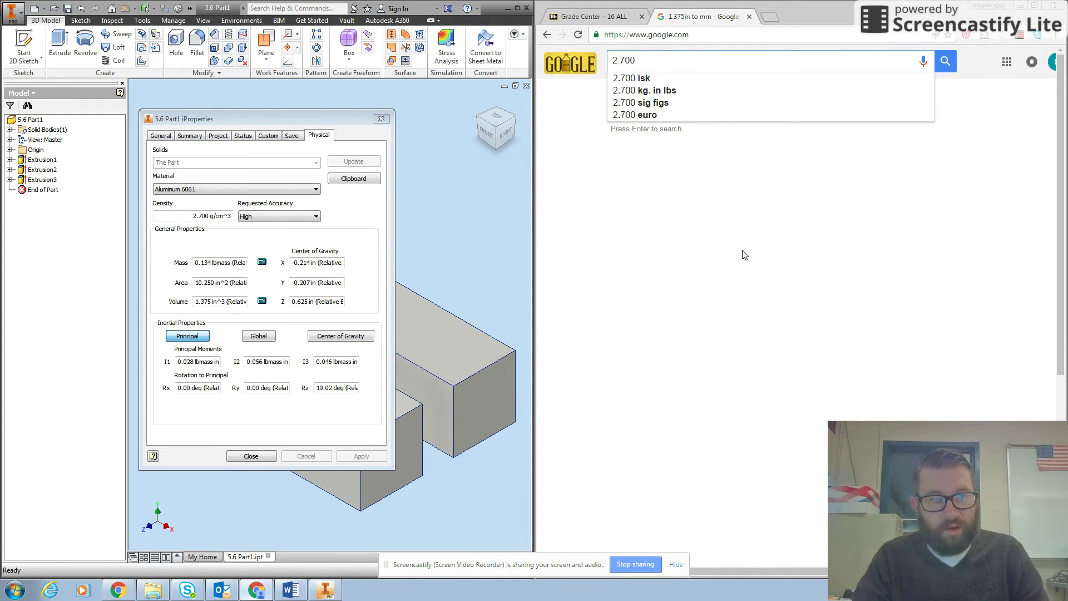
pyautogui.write('g/cm')
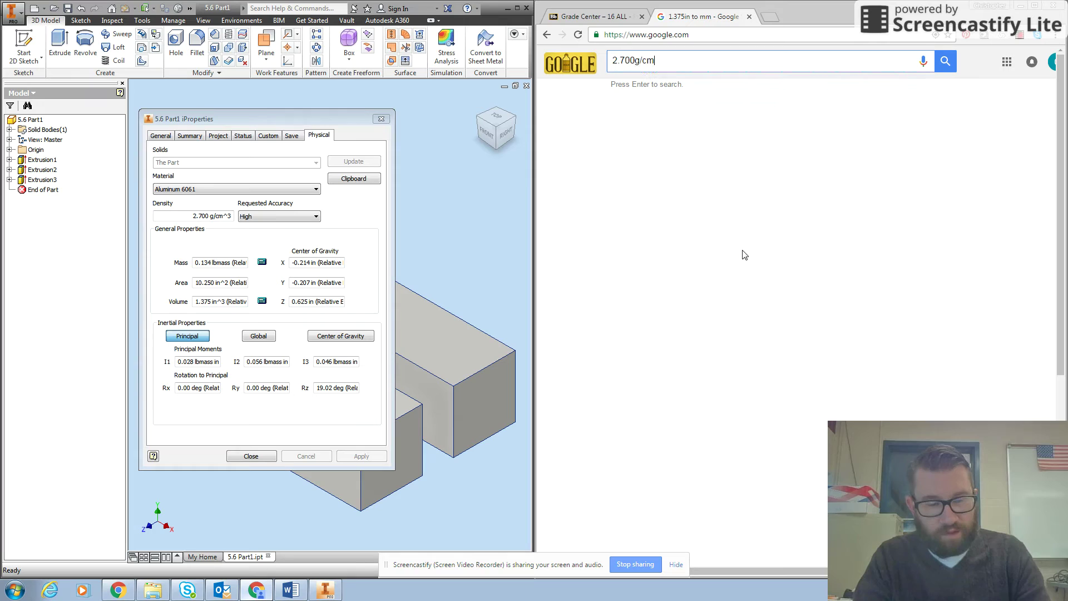
pyautogui.write('3 ')
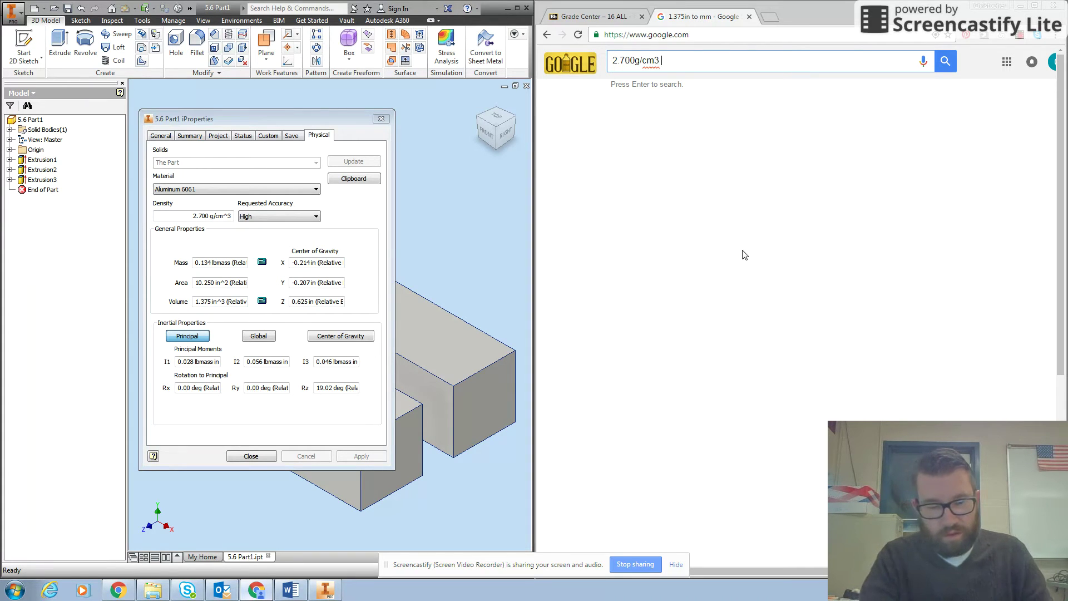
pyautogui.write('to lb')
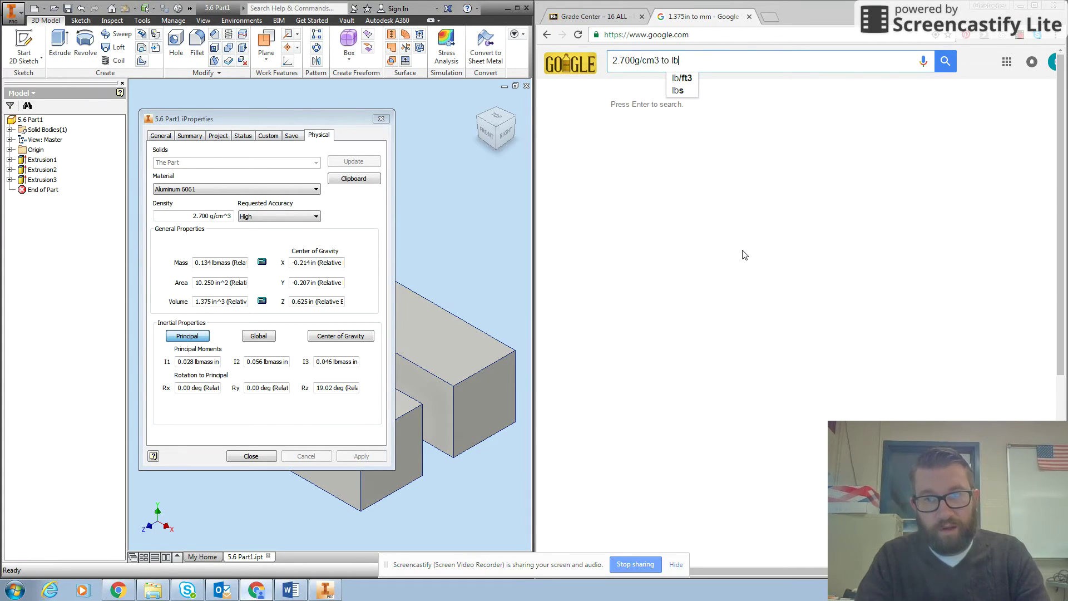
pyautogui.write('/in3')
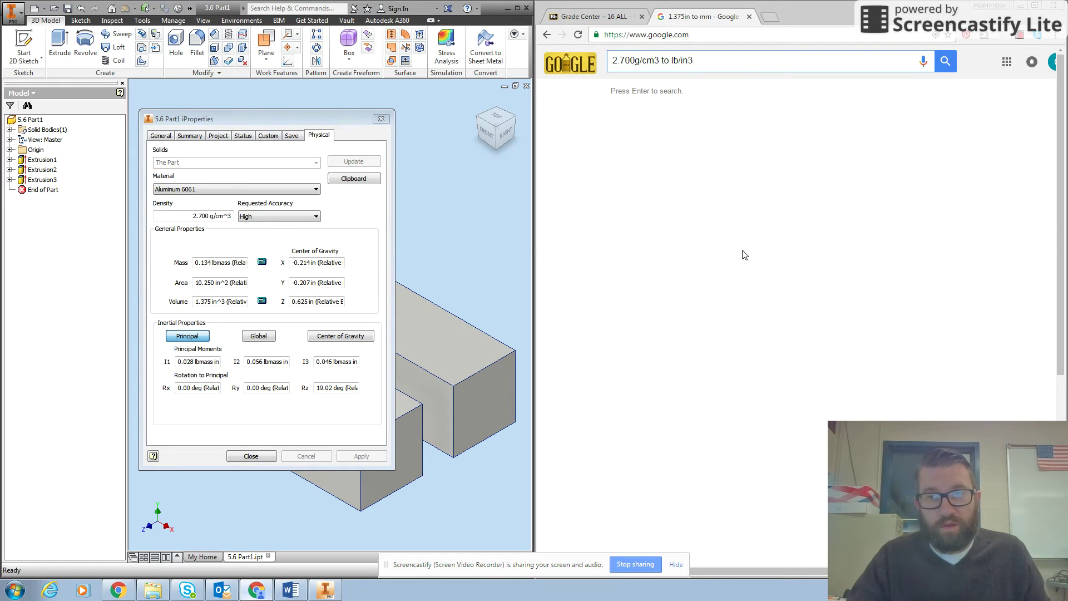
pyautogui.press('Return')
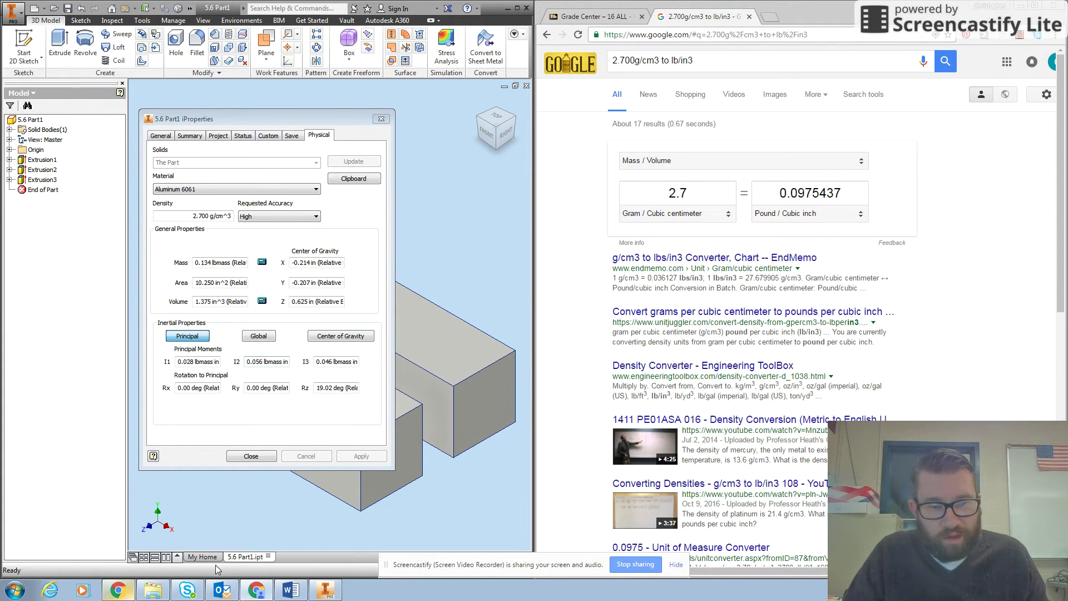
pyautogui.click(293, 590)
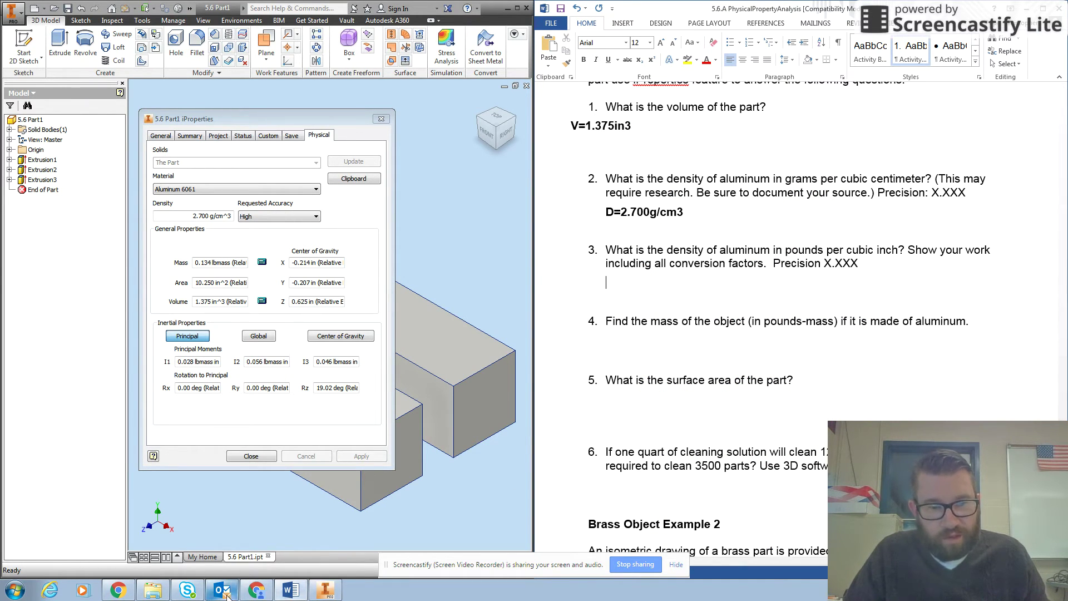
# Back in Word, type D=0.098lb/in3 under question 3 and bold it
pyautogui.click(251, 593)
pyautogui.moveTo(293, 593)
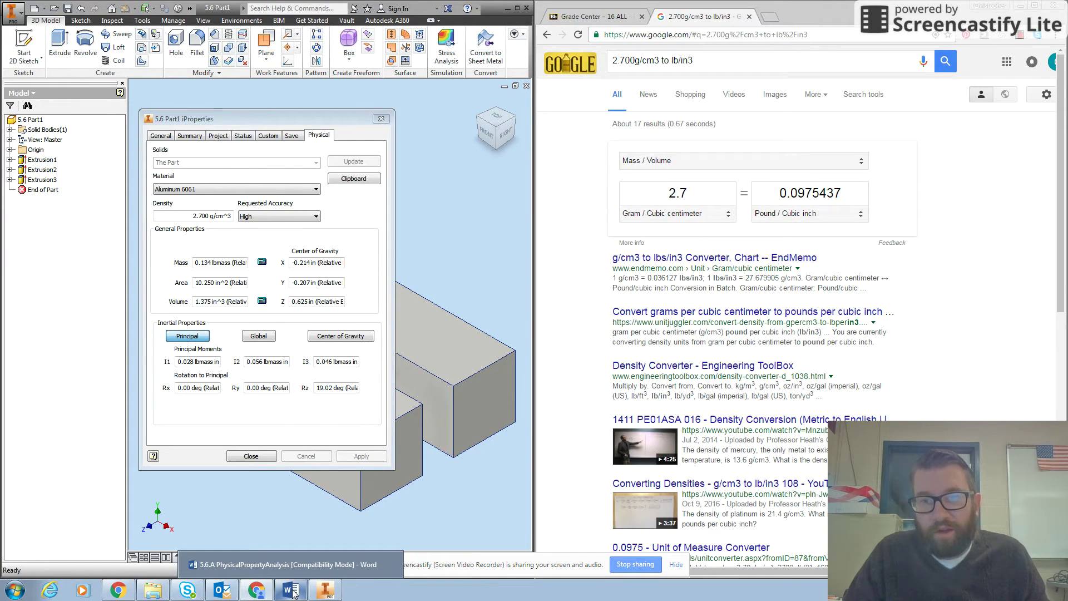
pyautogui.click(293, 593)
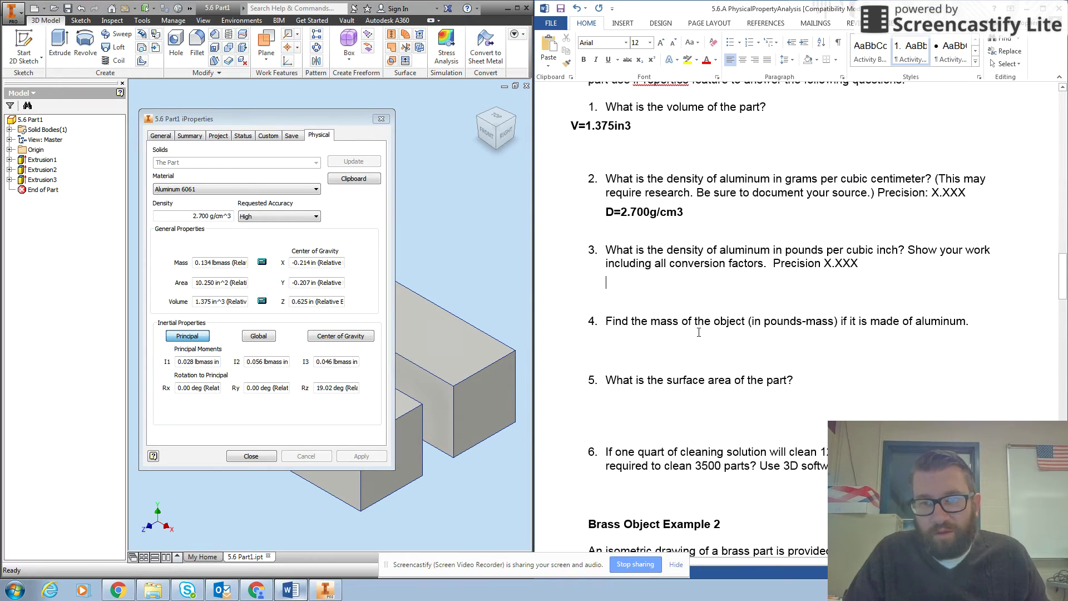
pyautogui.write('D')
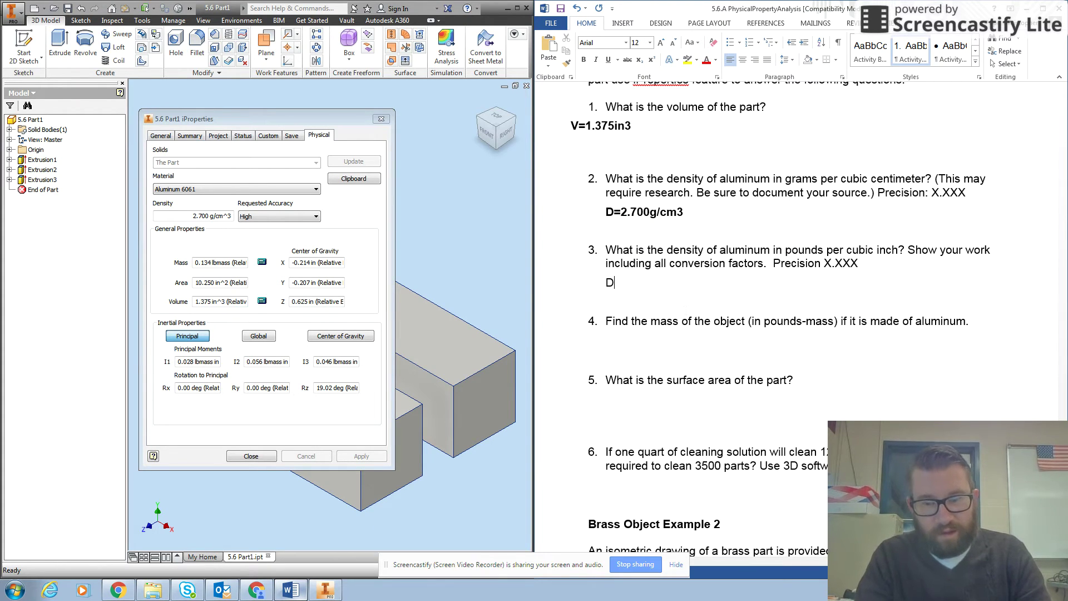
pyautogui.write('=0.0')
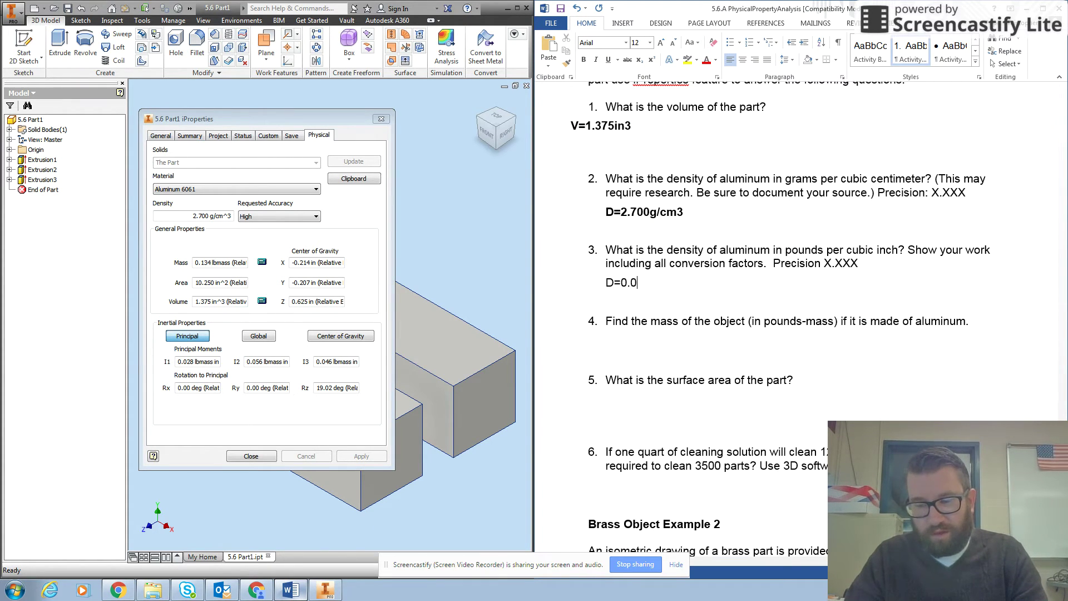
pyautogui.write('98')
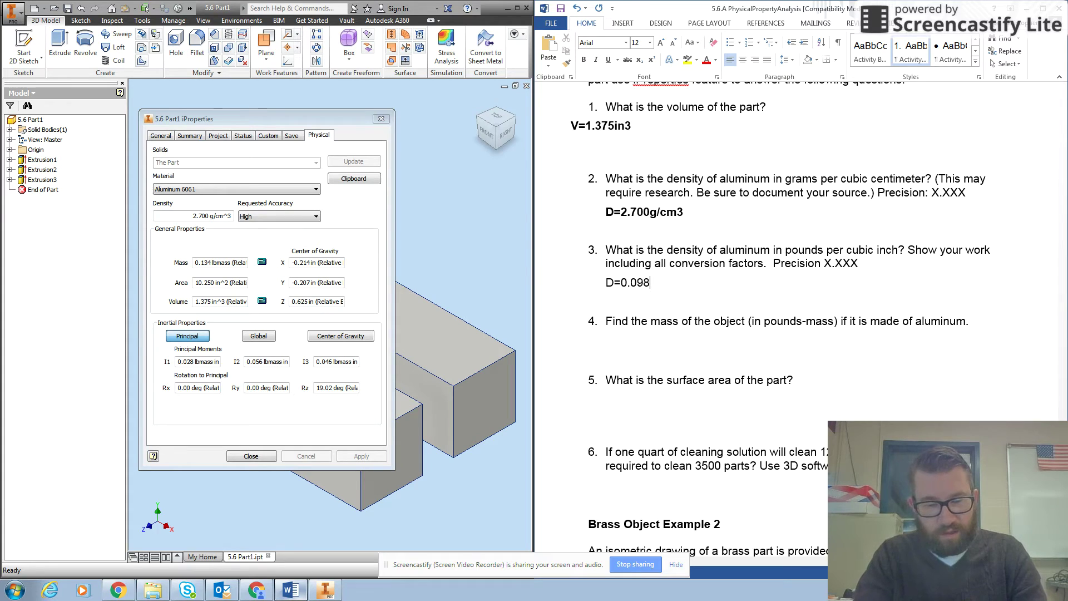
pyautogui.write('lb/')
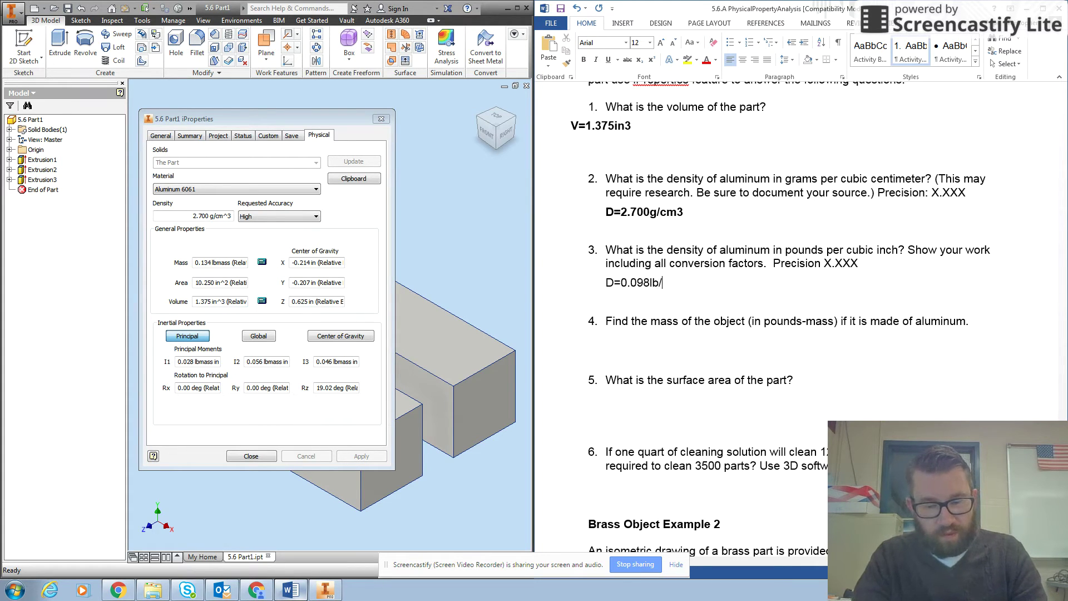
pyautogui.write('in3')
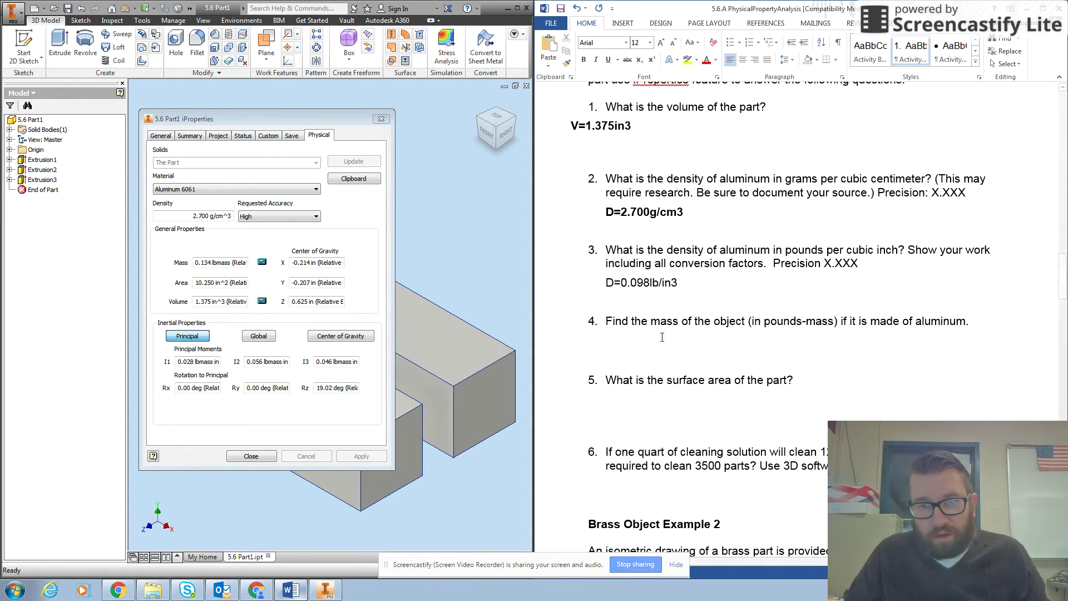
pyautogui.moveTo(684, 282); pyautogui.dragTo(605, 282)
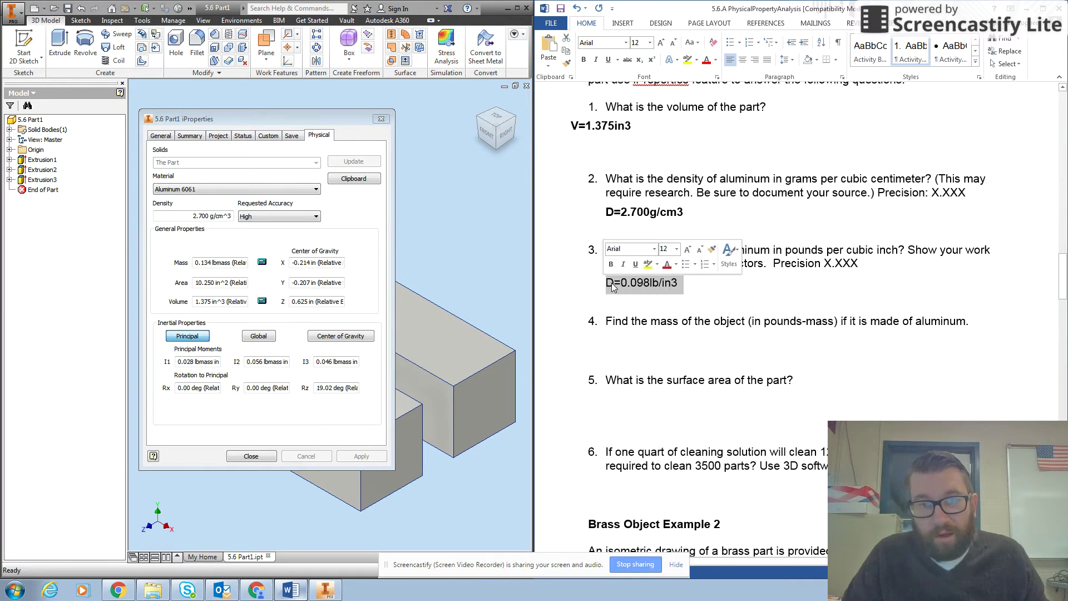
pyautogui.click(582, 60)
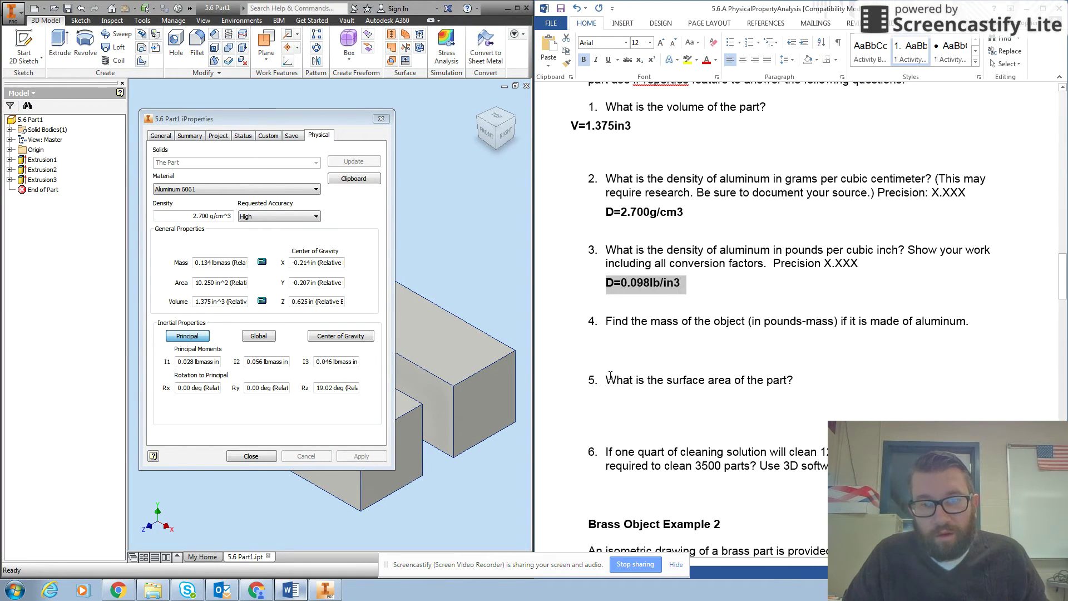
pyautogui.click(619, 358)
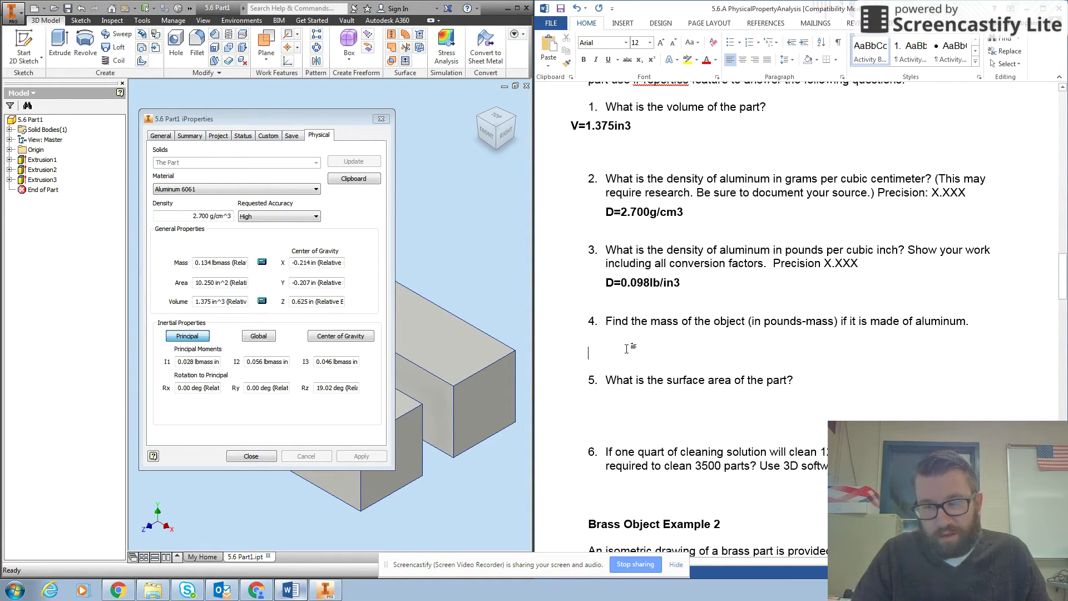
# Type the mass line M=0.1.34lb under question 4 and make it bold
pyautogui.write('m')
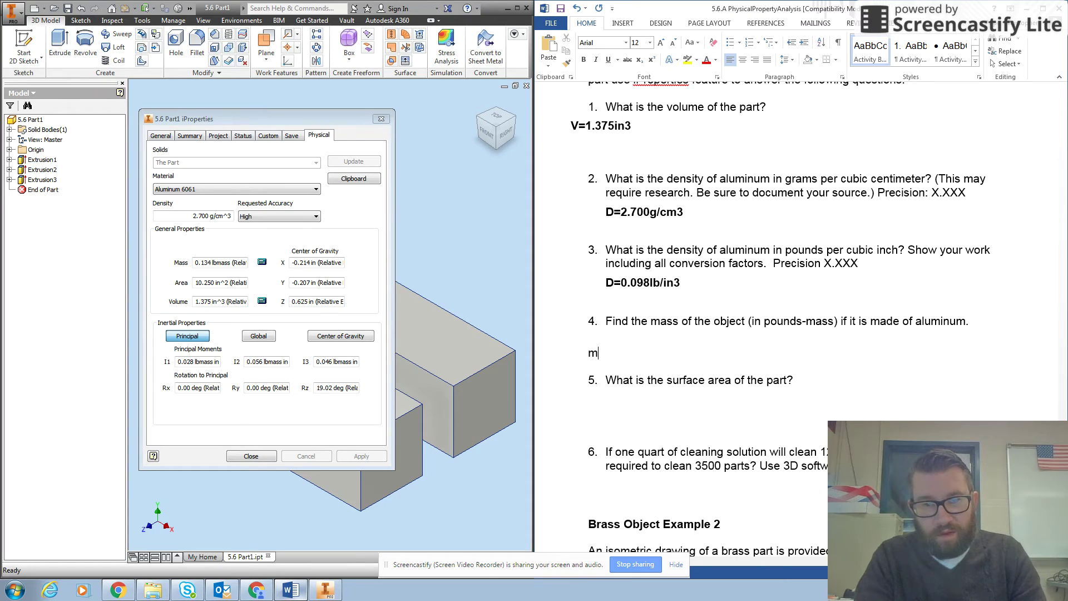
pyautogui.press('BackSpace')
pyautogui.write('M=0')
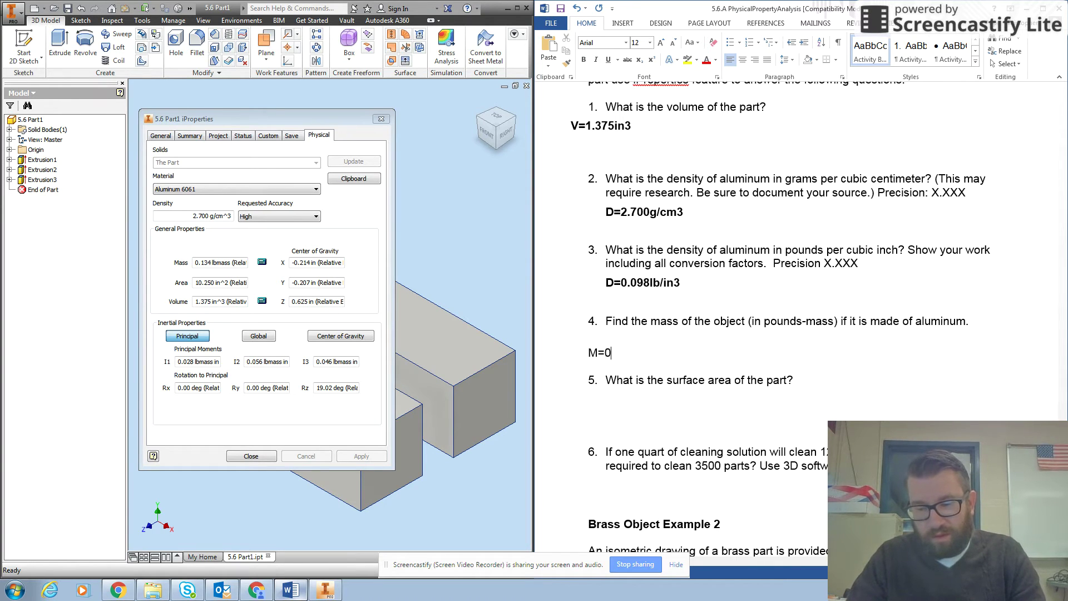
pyautogui.write('.3')
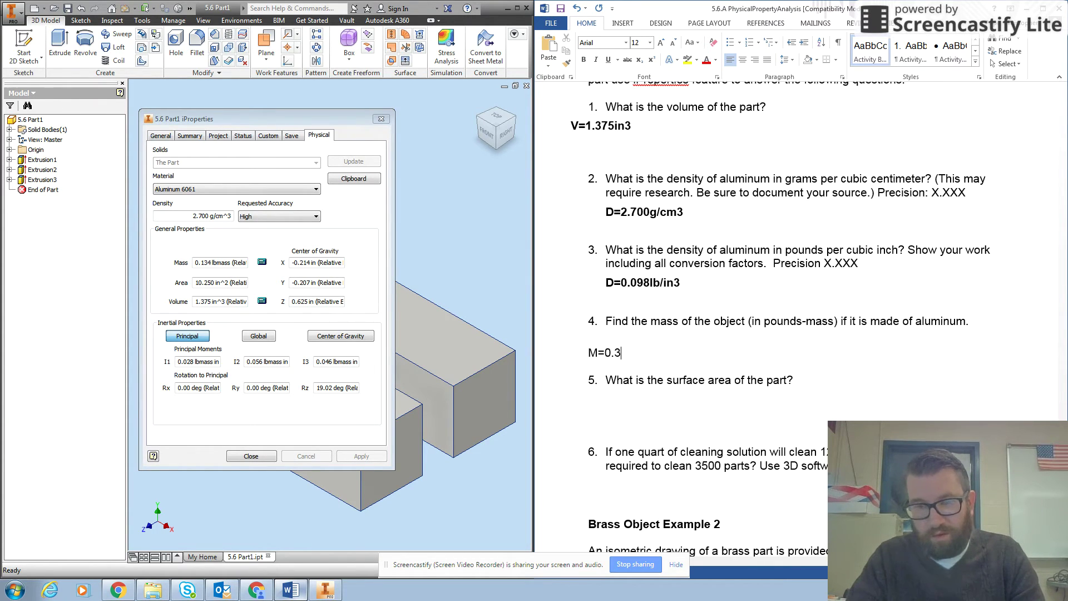
pyautogui.write('4lb')
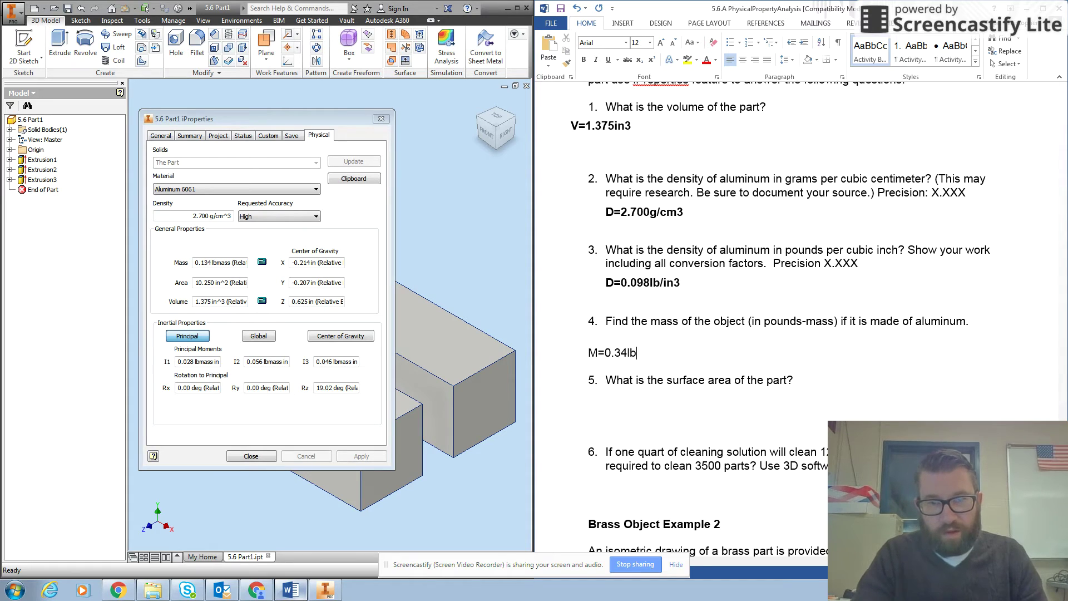
pyautogui.press('BackSpace')
pyautogui.press('BackSpace')
pyautogui.press('BackSpace')
pyautogui.press('BackSpace')
pyautogui.write('1')
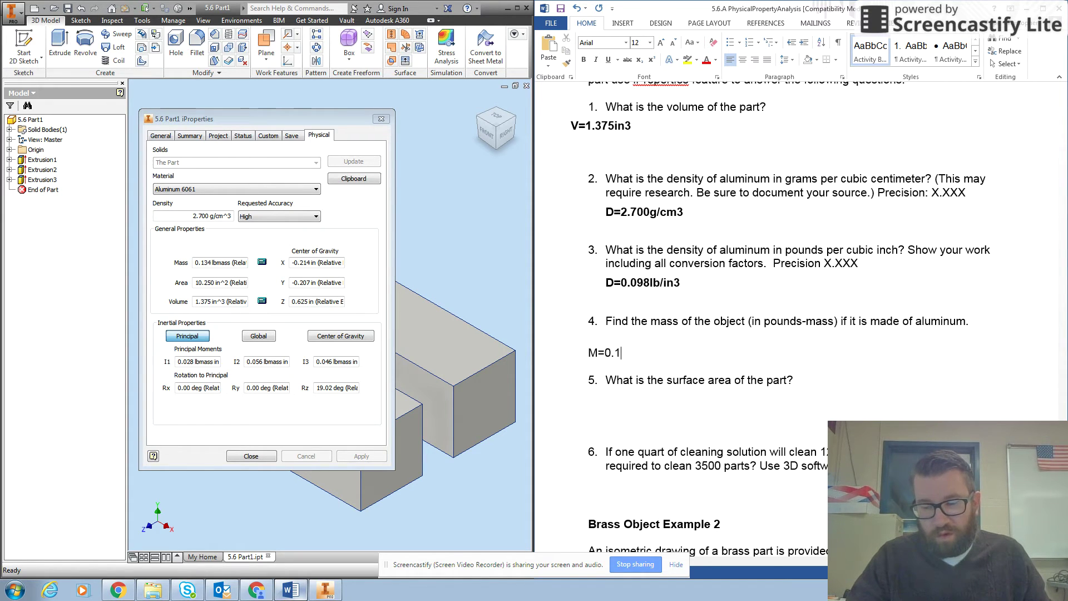
pyautogui.write('.34')
pyautogui.press('Return')
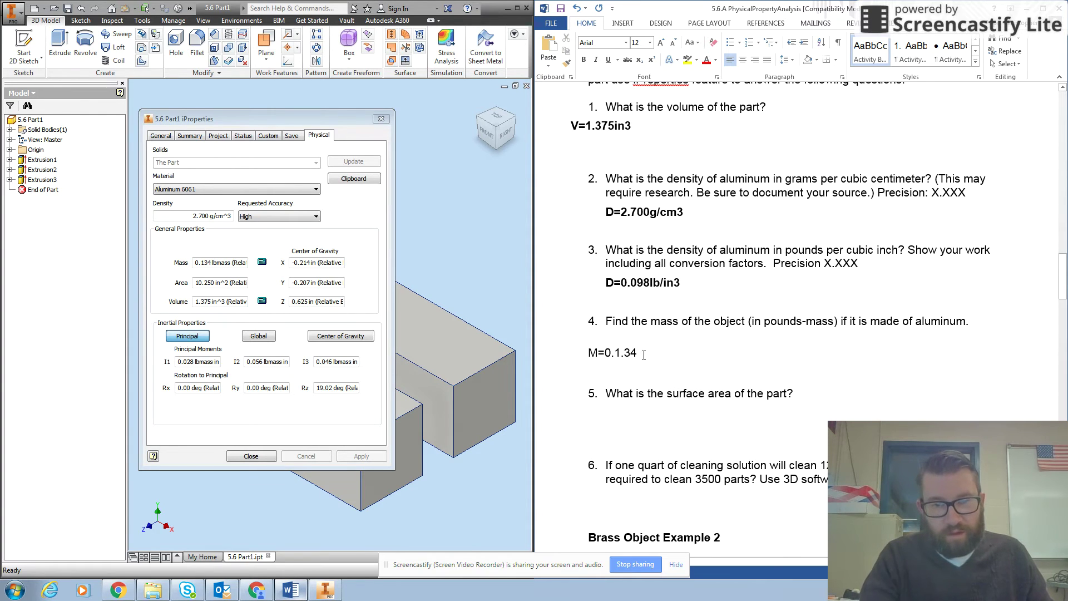
pyautogui.write('lb')
pyautogui.moveTo(588, 354); pyautogui.dragTo(650, 355)
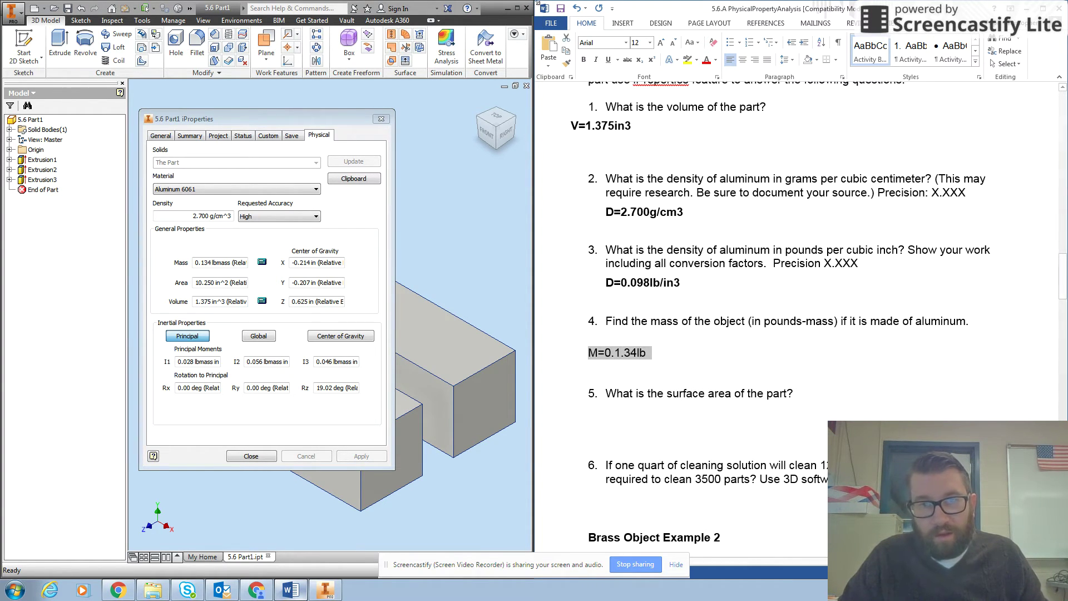
pyautogui.click(584, 60)
pyautogui.click(664, 358)
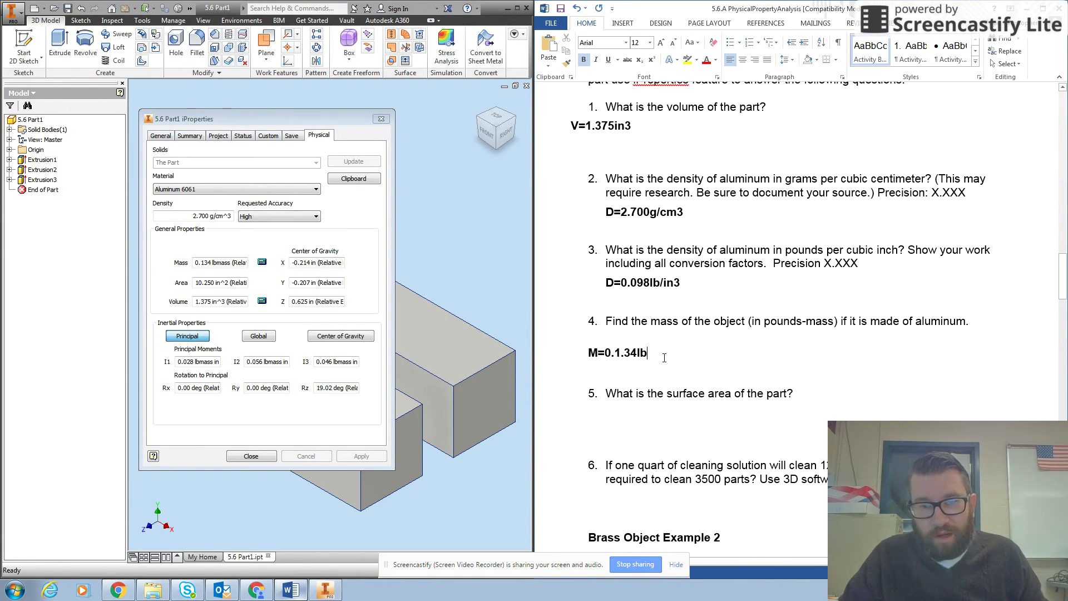
pyautogui.scroll(-3, 664, 358)
pyautogui.click(628, 320)
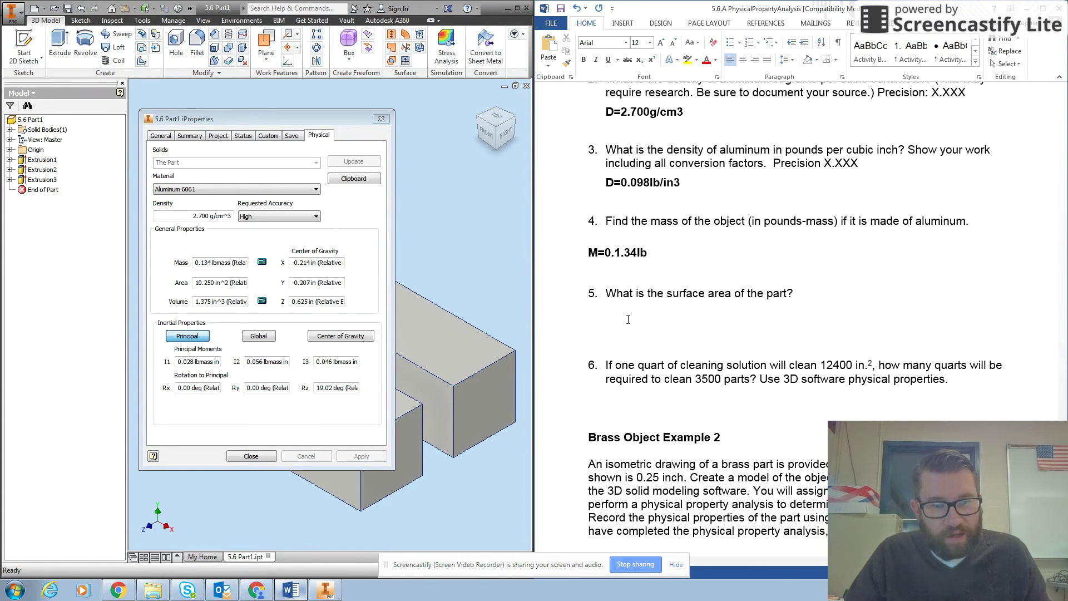
# Close the iProperties dialog and expand Extrusion1 to show Sketch1
pyautogui.click(250, 461)
pyautogui.click(250, 456)
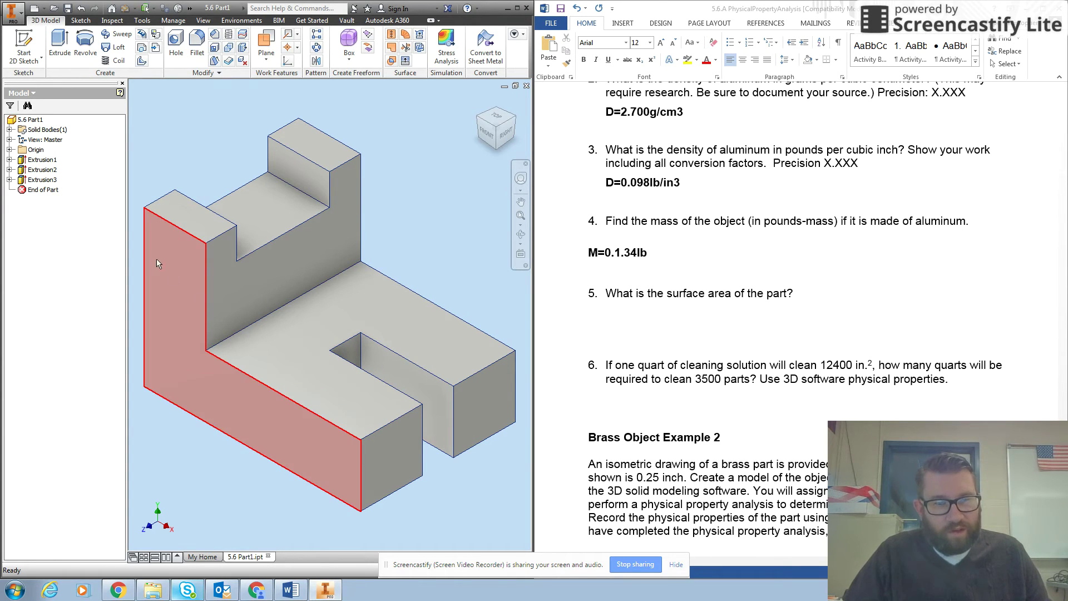
pyautogui.click(9, 160)
# Edit Sketch1 of Extrusion1 to view its L-shaped profile and .500 step height dimension
pyautogui.click(33, 170)
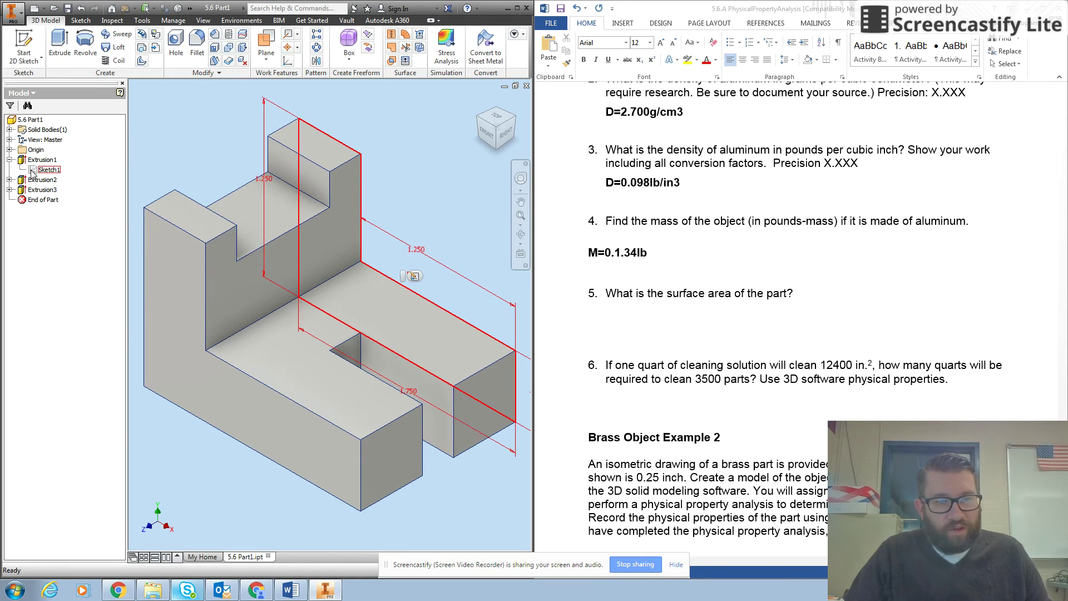
pyautogui.doubleClick(33, 170)
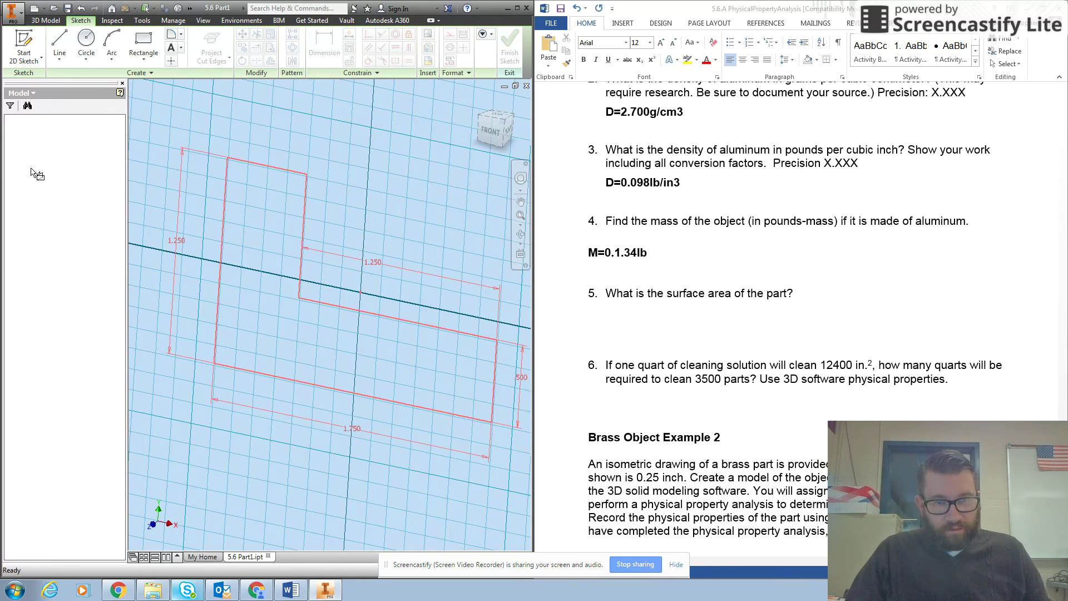
pyautogui.click(309, 267)
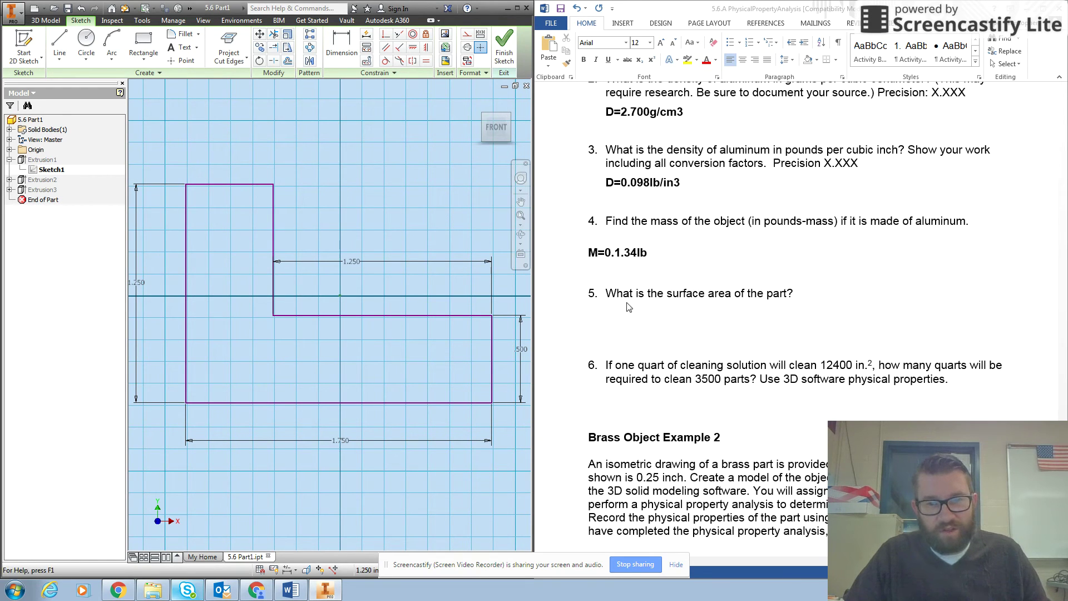
pyautogui.click(618, 317)
# Enter 'A1=1.75*0.5= 0.875in2' and 'A2= 1.25*0.5=0.75in2' in bold on two lines under question 5
pyautogui.hotkey('ctrl', 'b')
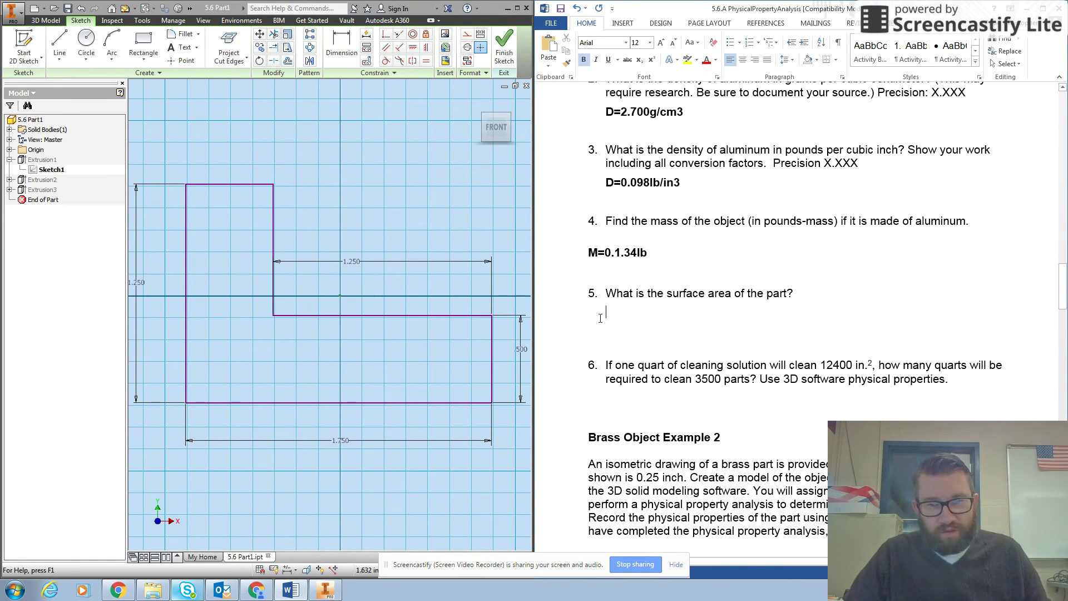
pyautogui.write('A')
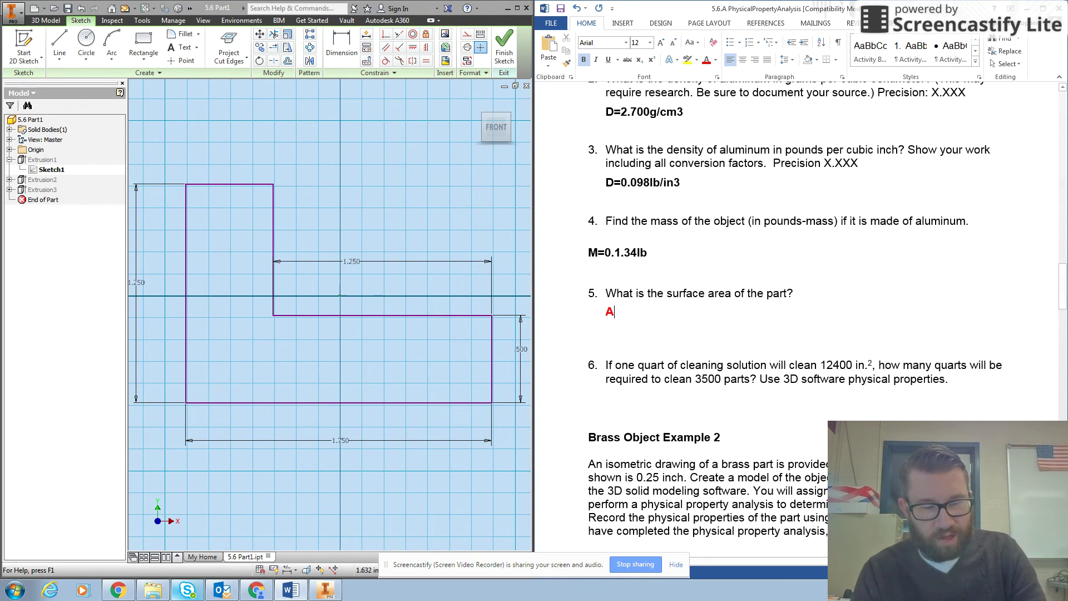
pyautogui.write('1')
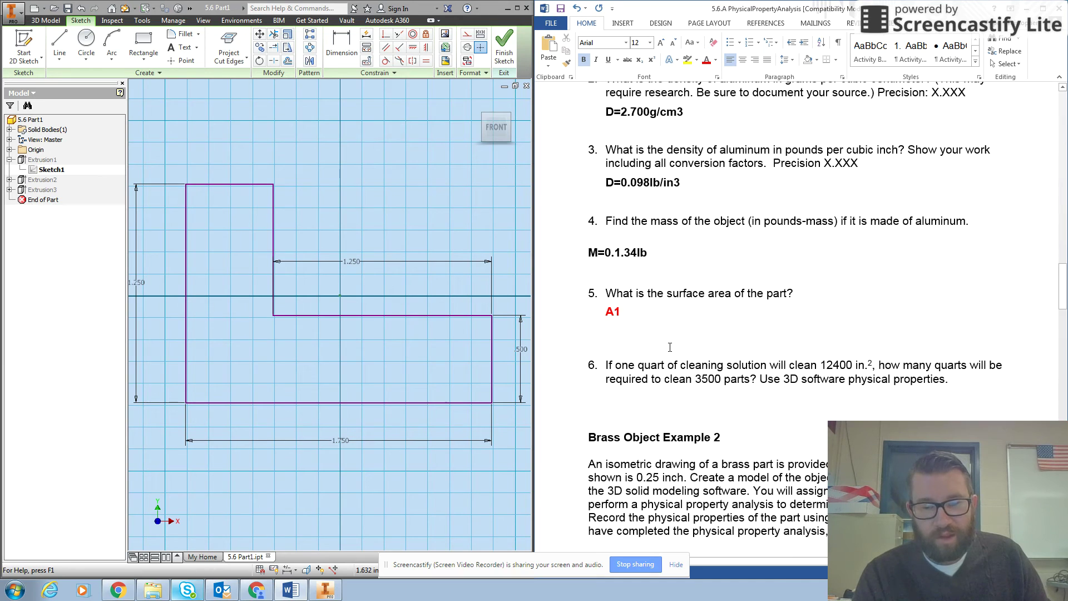
pyautogui.write('=')
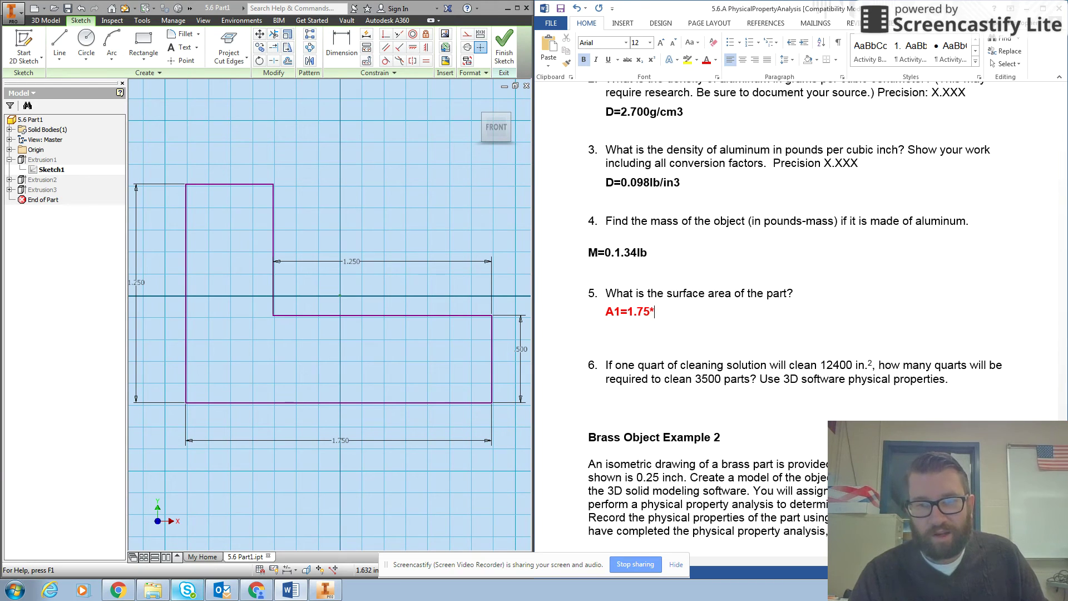
pyautogui.write('1.75*0.')
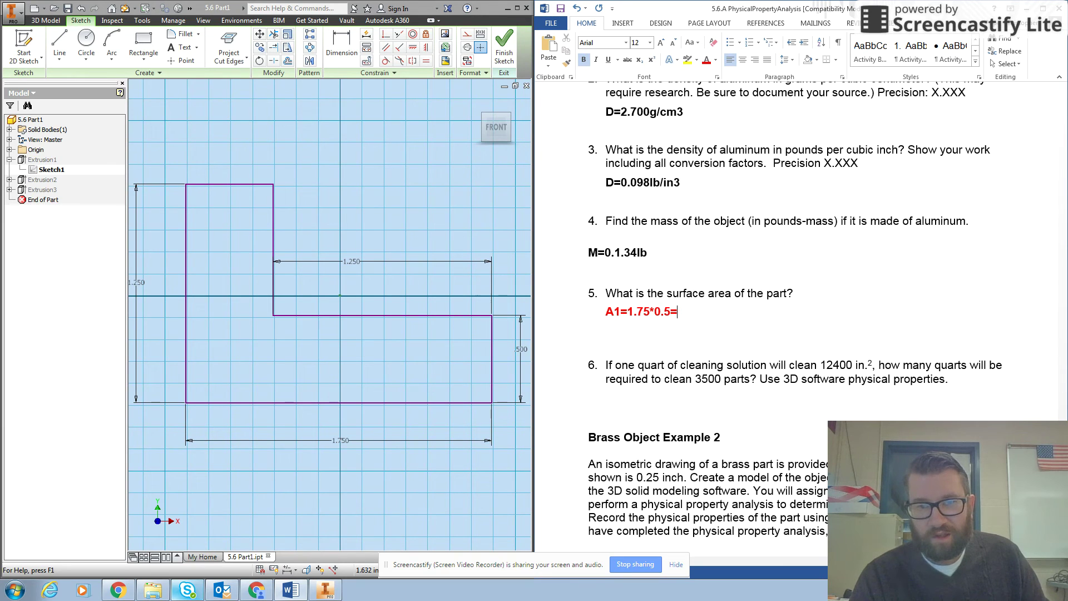
pyautogui.write('5= ')
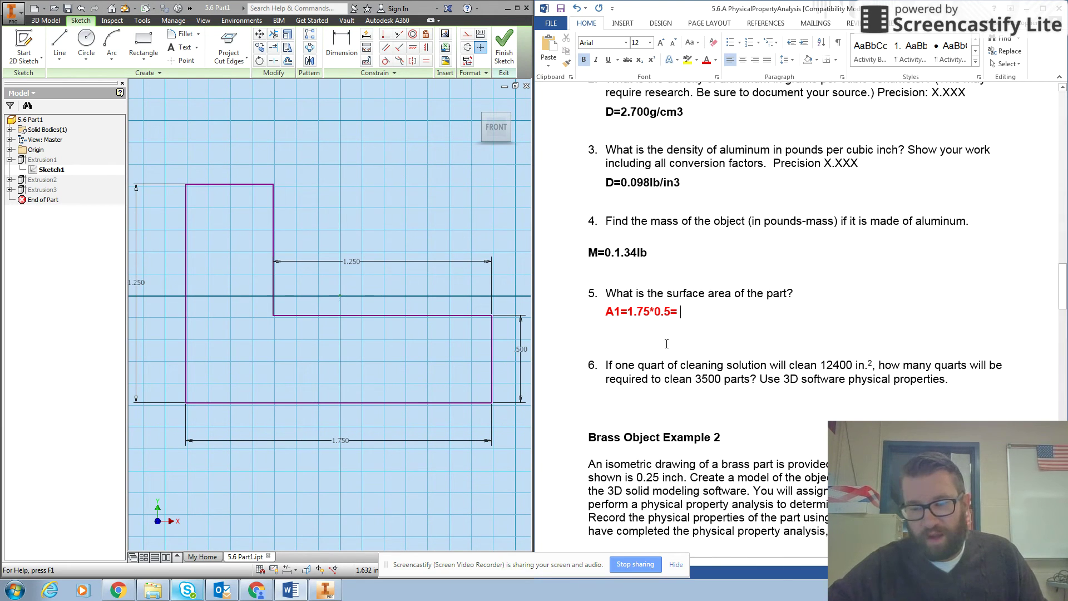
pyautogui.write('0.875')
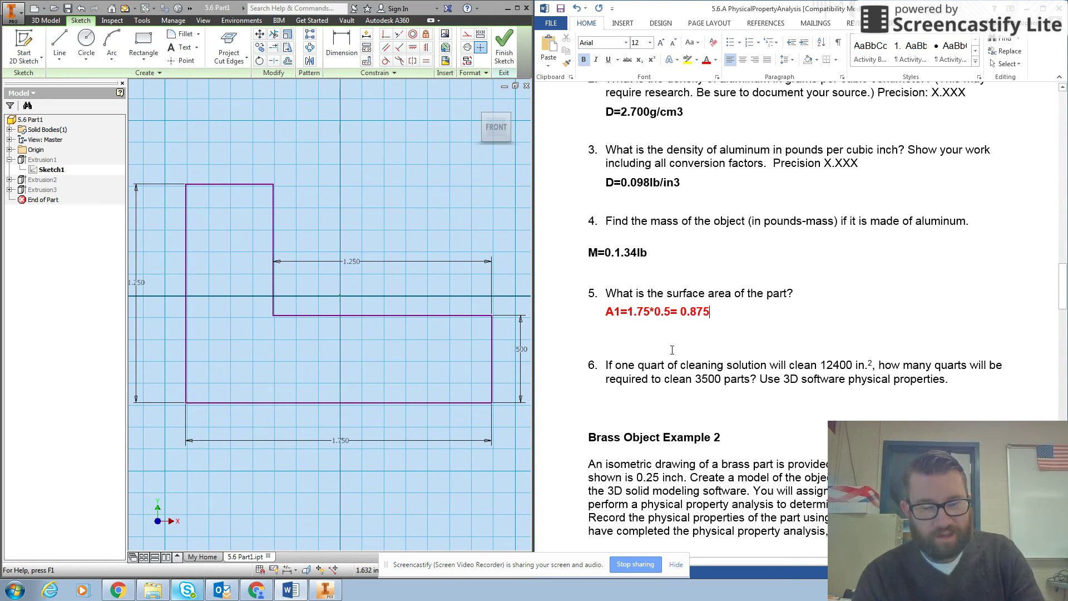
pyautogui.write('in')
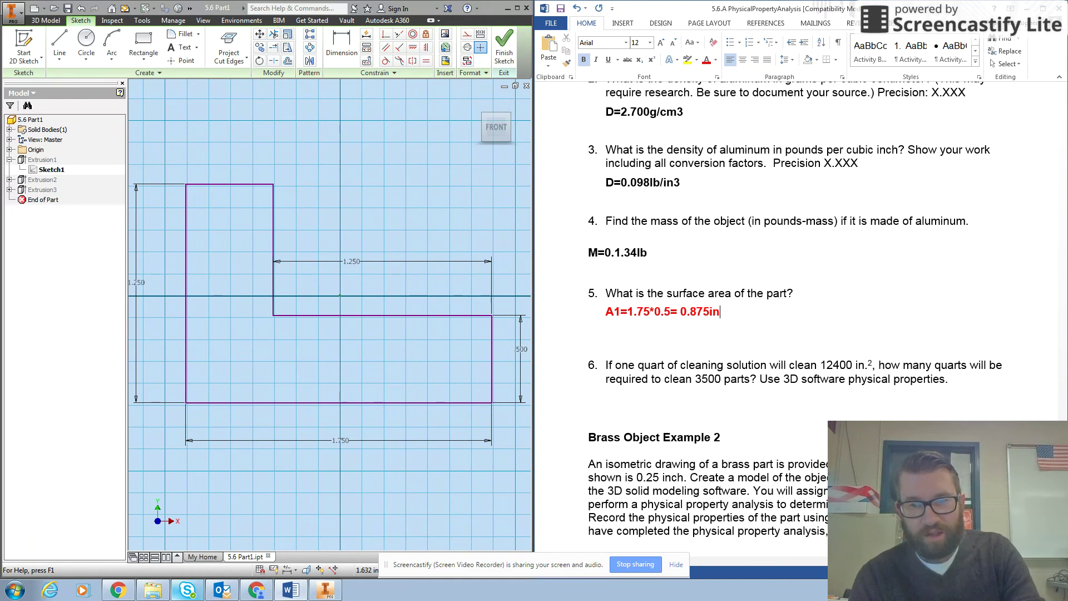
pyautogui.write('2')
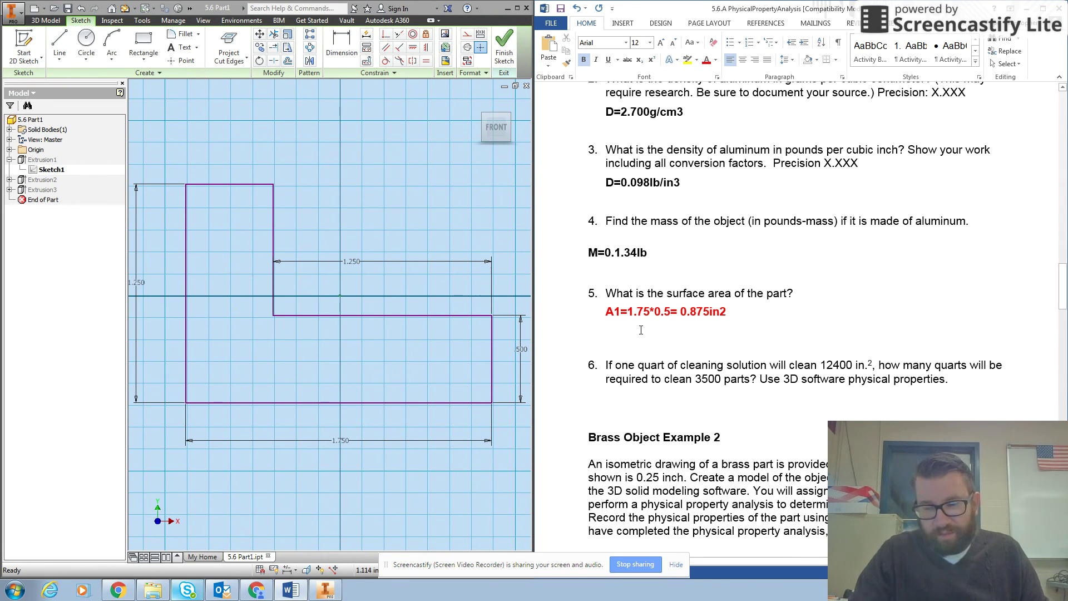
pyautogui.press('Return')
pyautogui.write('A')
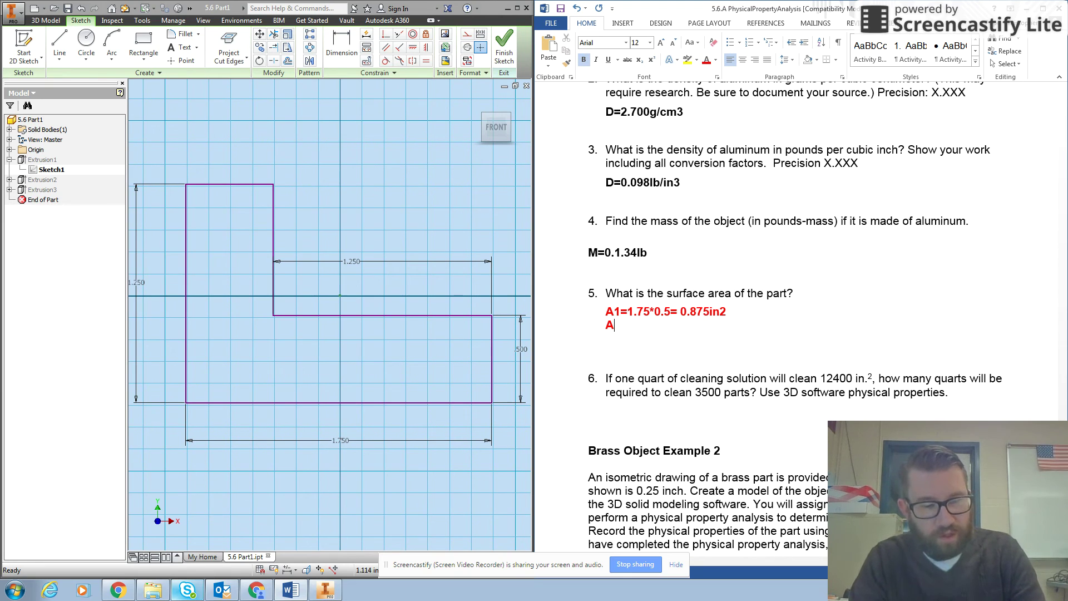
pyautogui.write('2= 1.25*')
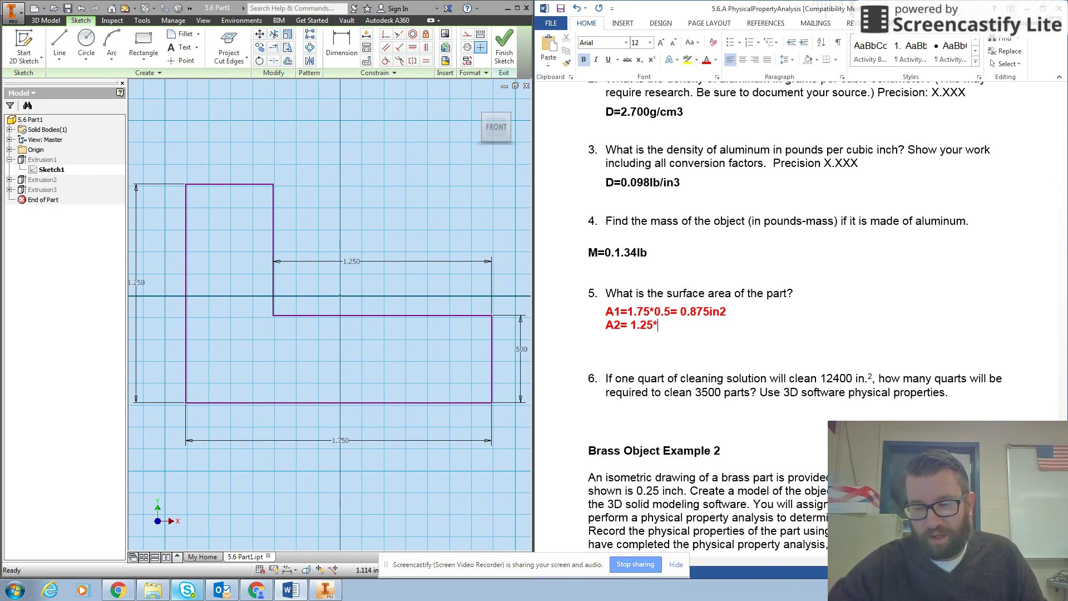
pyautogui.write('0.5=')
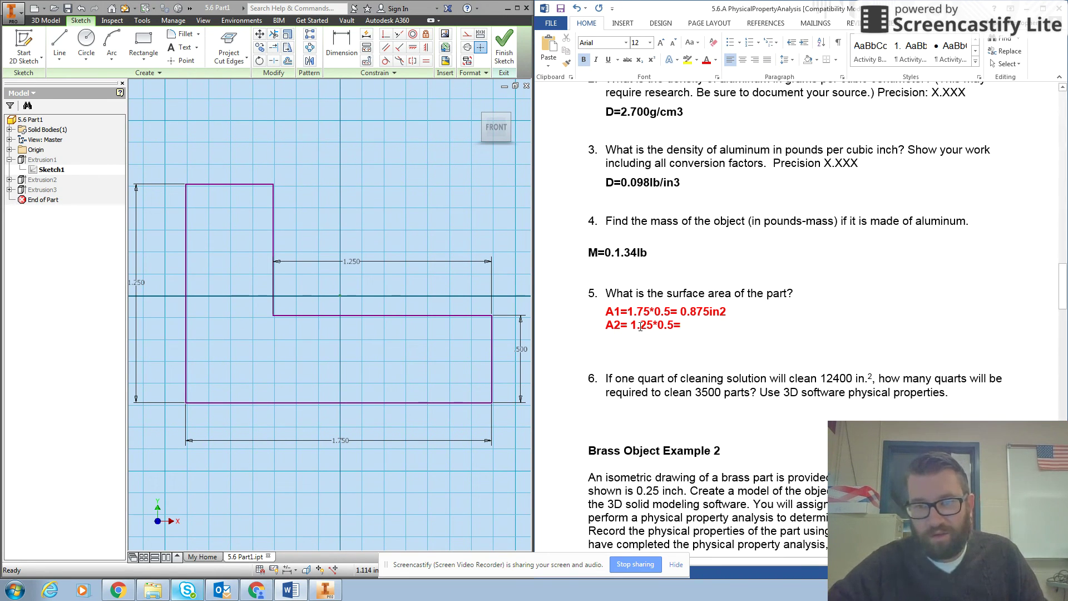
pyautogui.write('0.75')
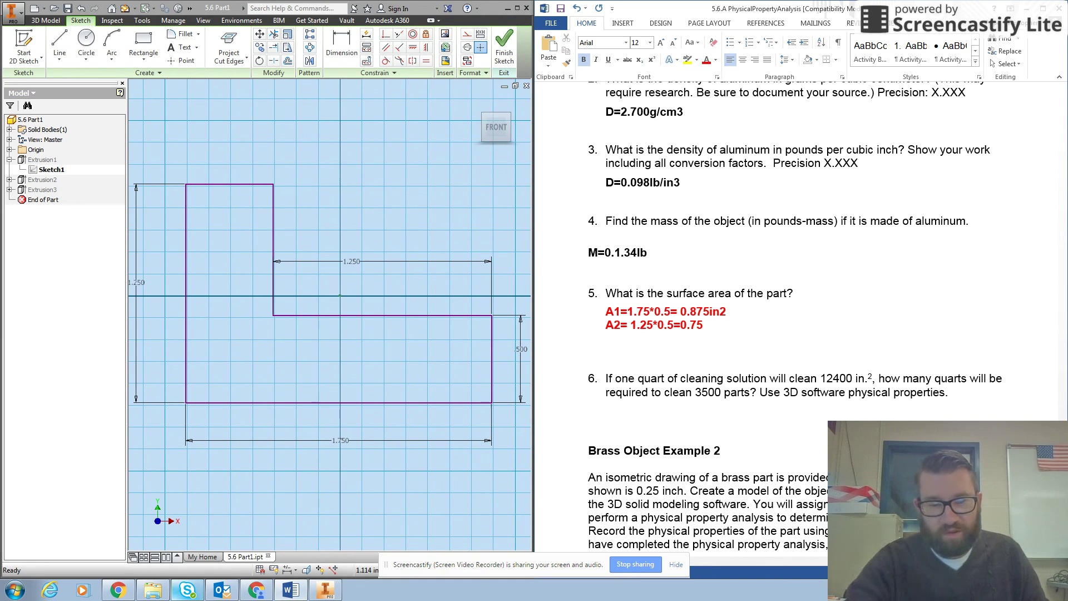
pyautogui.write('in2')
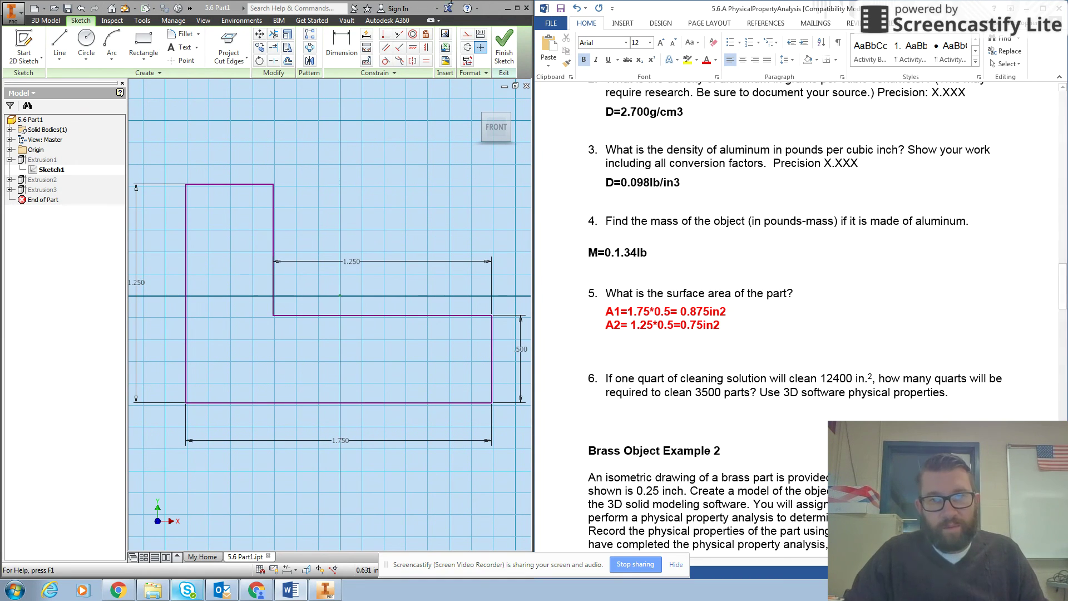
pyautogui.click(504, 59)
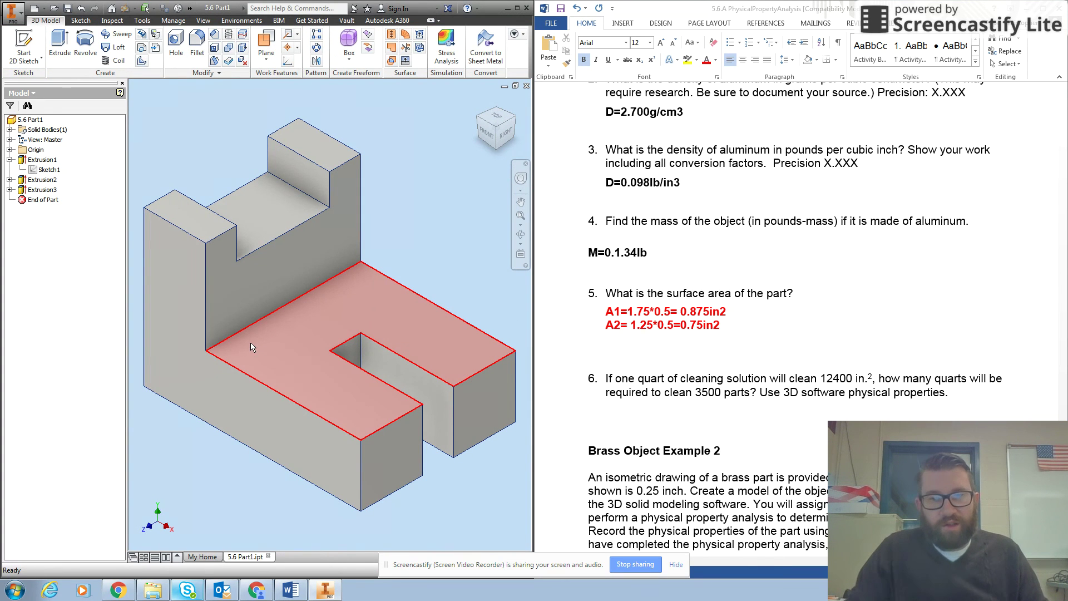
# Inspect the faces of the finished 5.6 Part1 solid, then return to the Word worksheet
pyautogui.moveTo(251, 347)
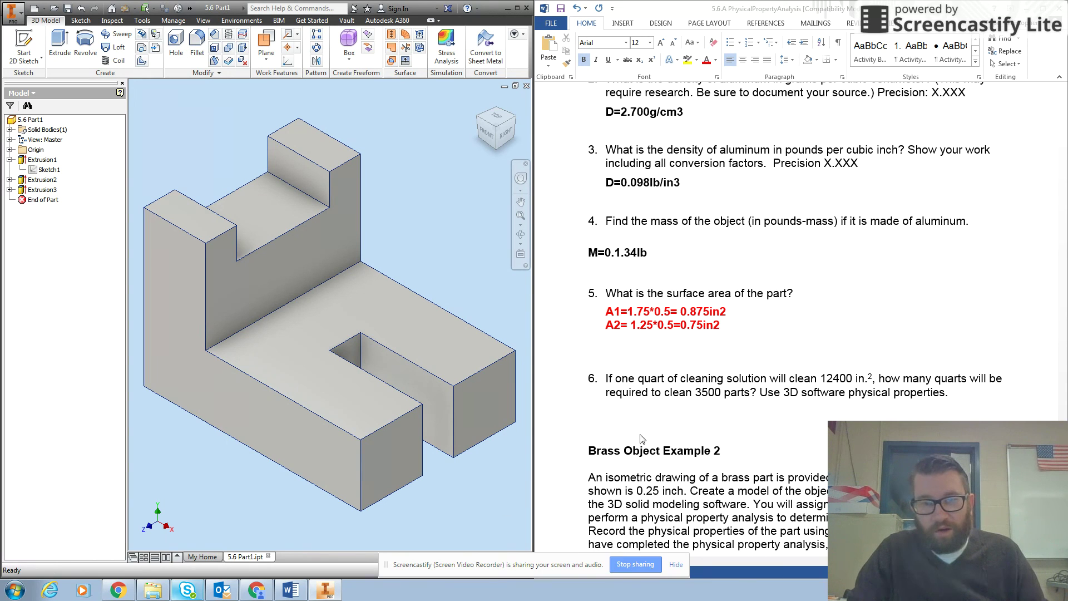
pyautogui.click(644, 415)
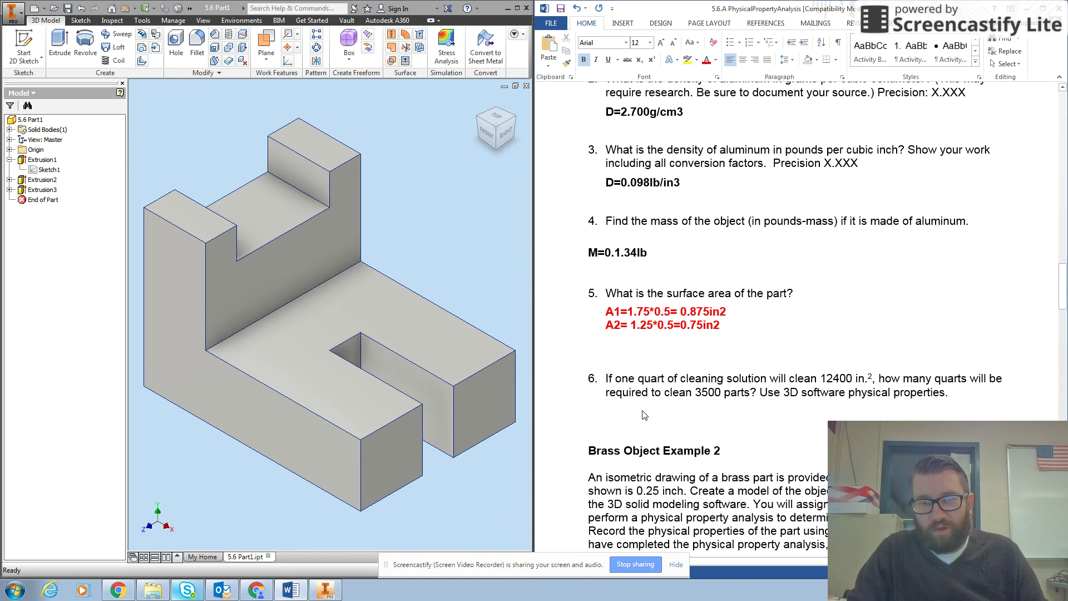